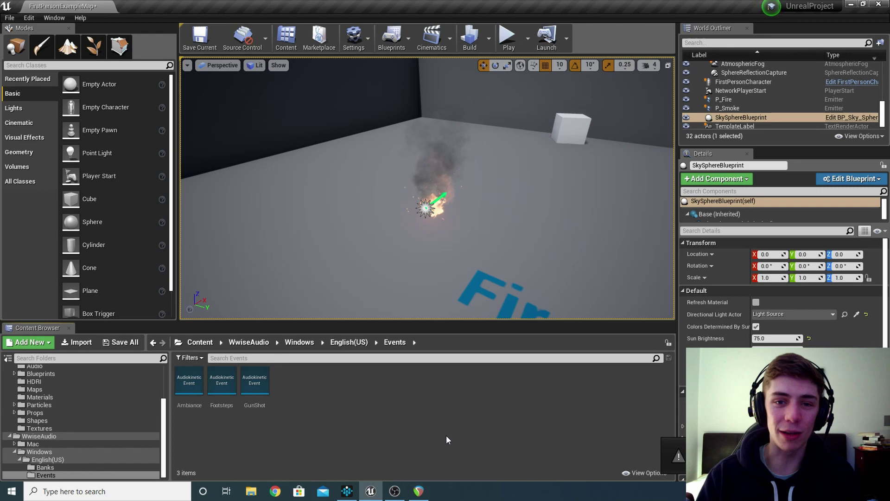
Switch from the Unreal Editor to the Wwise project window
{"action": "key", "text": "alt+Tab"}
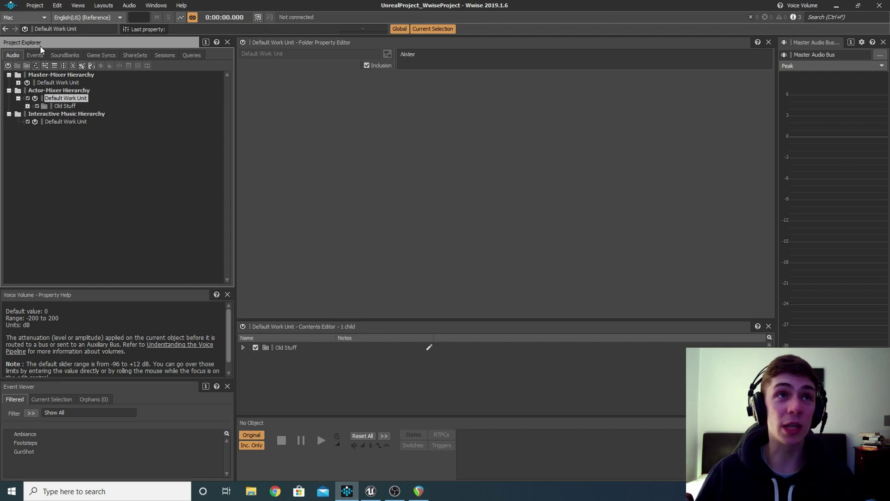
Import Fire2.SFX.wav into the Actor-Mixer Default Work Unit, replacing the existing original
{"action": "left_click", "coordinate": [102, 5]}
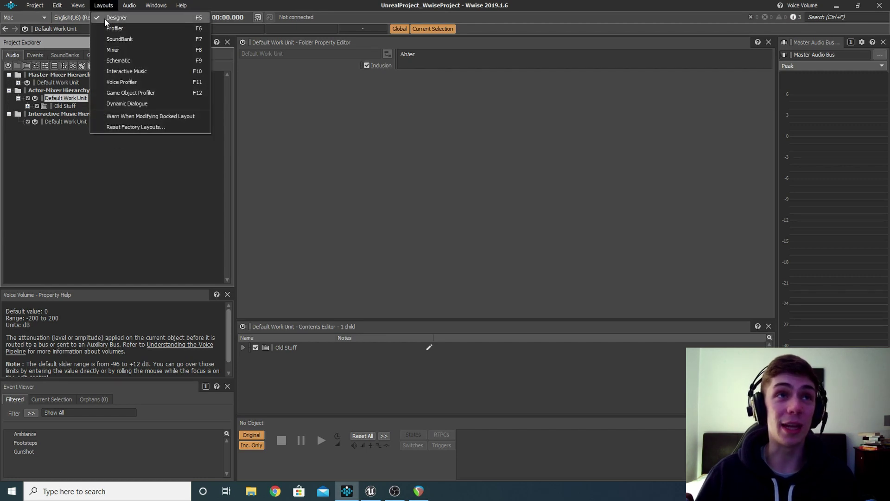
{"action": "left_click", "coordinate": [90, 154]}
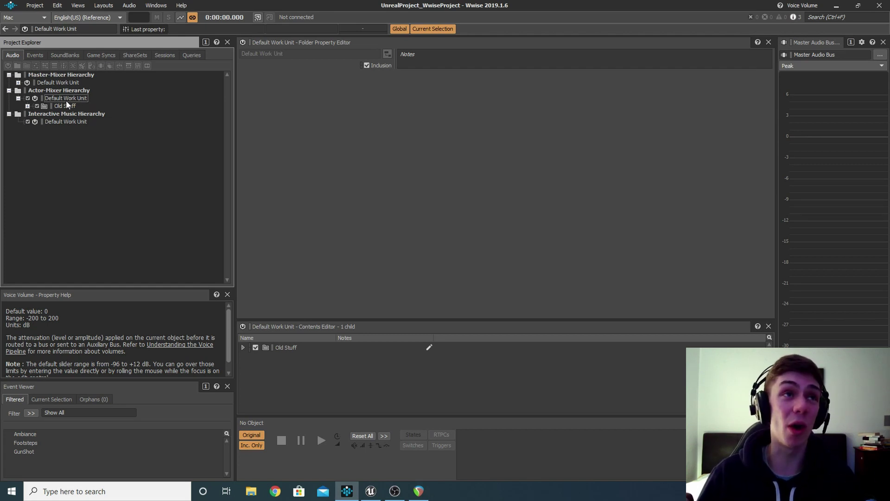
{"action": "right_click", "coordinate": [68, 99]}
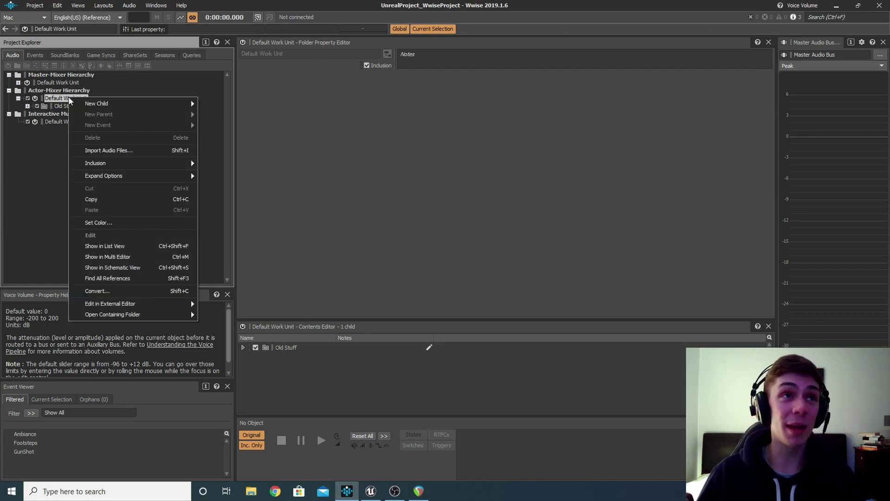
{"action": "left_click", "coordinate": [130, 150]}
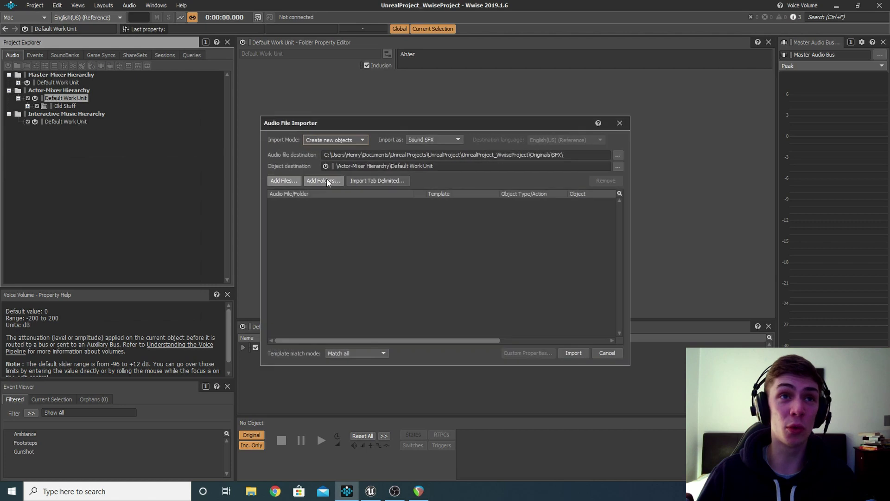
{"action": "left_click", "coordinate": [288, 181]}
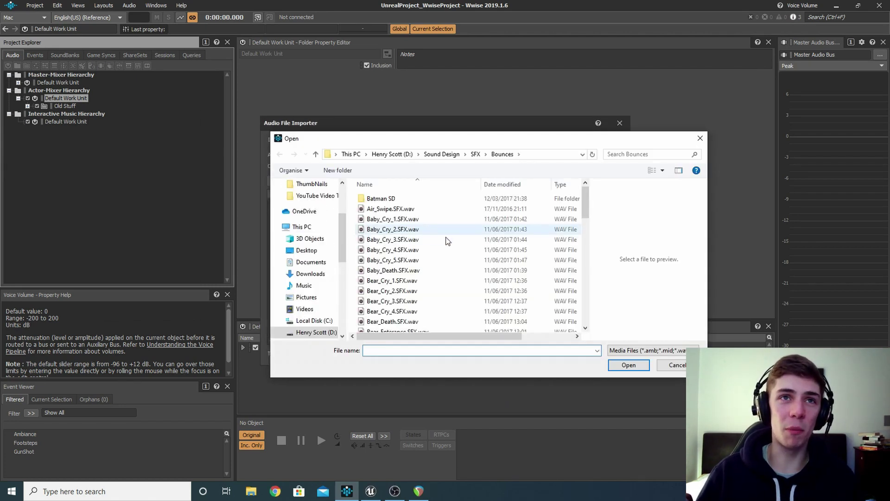
{"action": "type", "text": "fire"}
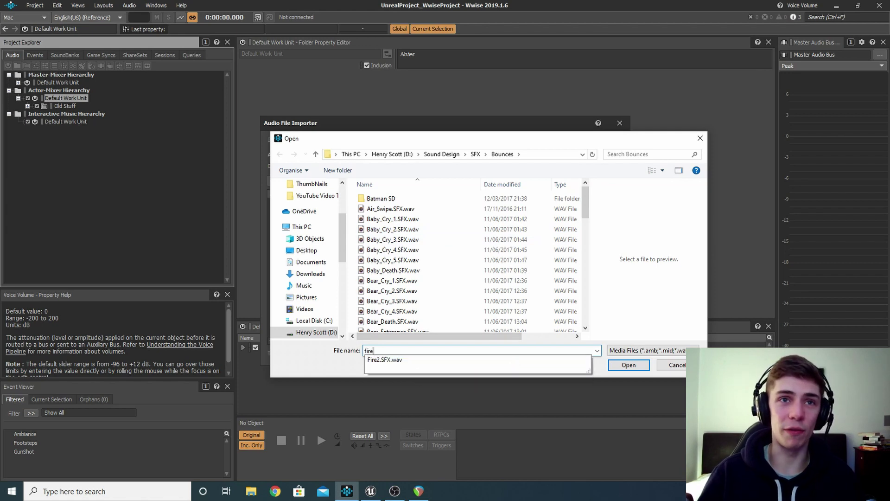
{"action": "key", "text": "Down"}
{"action": "key", "text": "Return"}
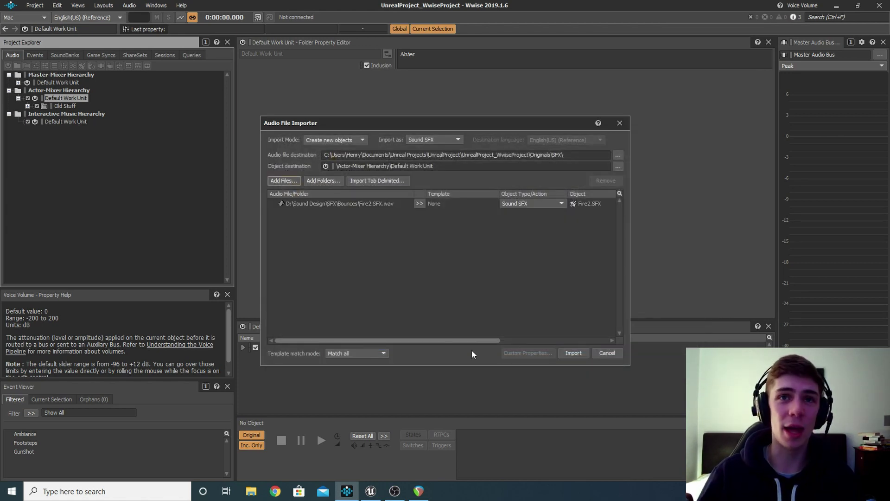
{"action": "left_click", "coordinate": [574, 353]}
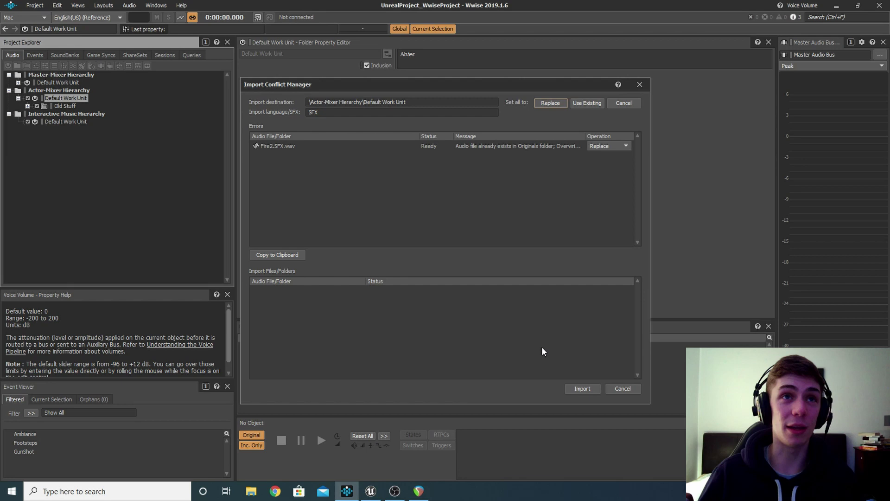
{"action": "left_click", "coordinate": [583, 388]}
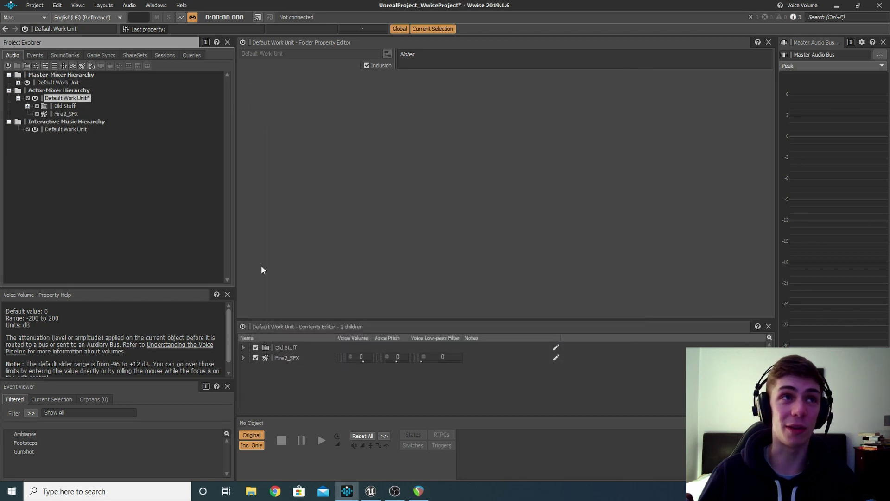
Enable Loop (Infinite) on the Fire2_SFX sound and save the project
{"action": "left_click", "coordinate": [62, 115]}
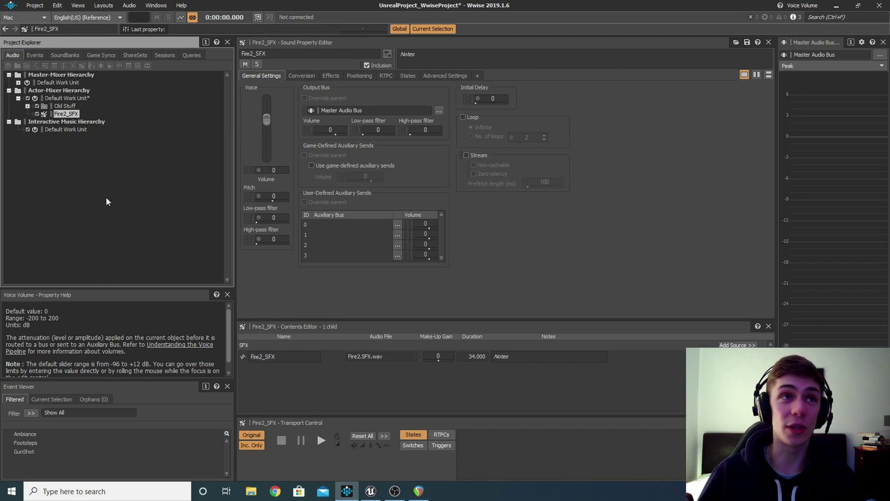
{"action": "left_click", "coordinate": [463, 117]}
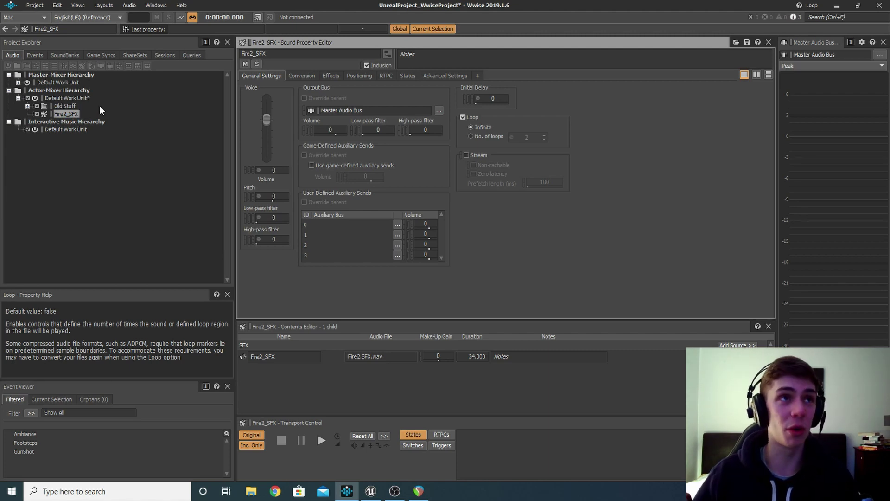
{"action": "key", "text": "ctrl+s"}
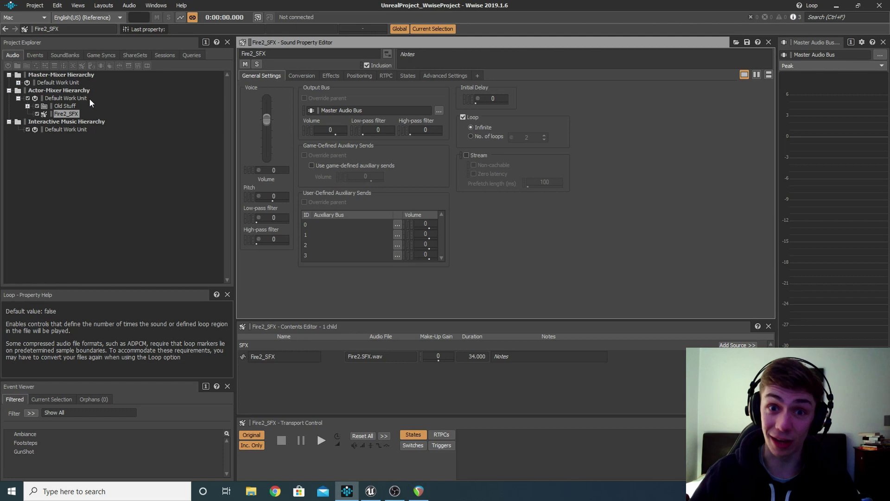
Create a new event named Fire in the Events Default Work Unit
{"action": "left_click", "coordinate": [36, 56]}
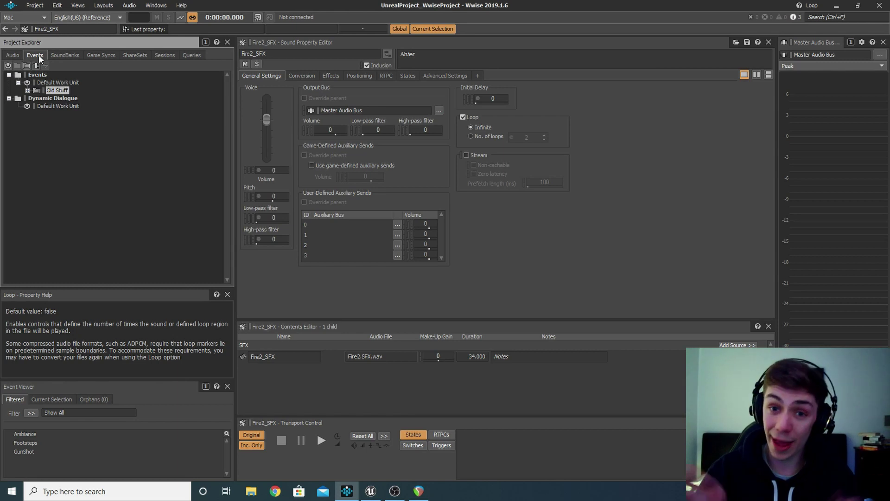
{"action": "right_click", "coordinate": [65, 83]}
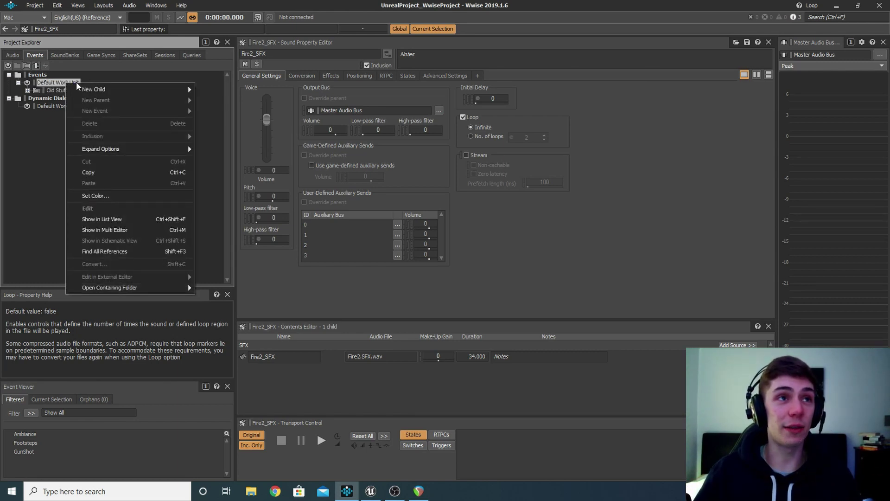
{"action": "left_click", "coordinate": [54, 83]}
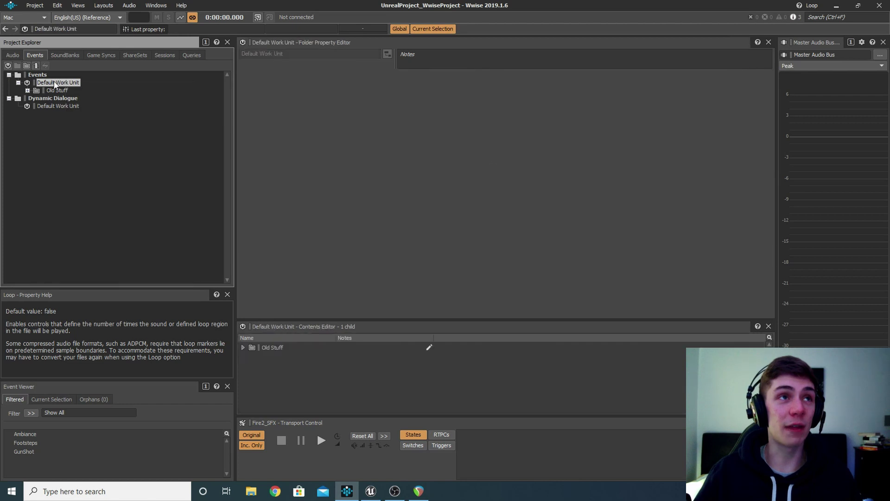
{"action": "left_click", "coordinate": [36, 66]}
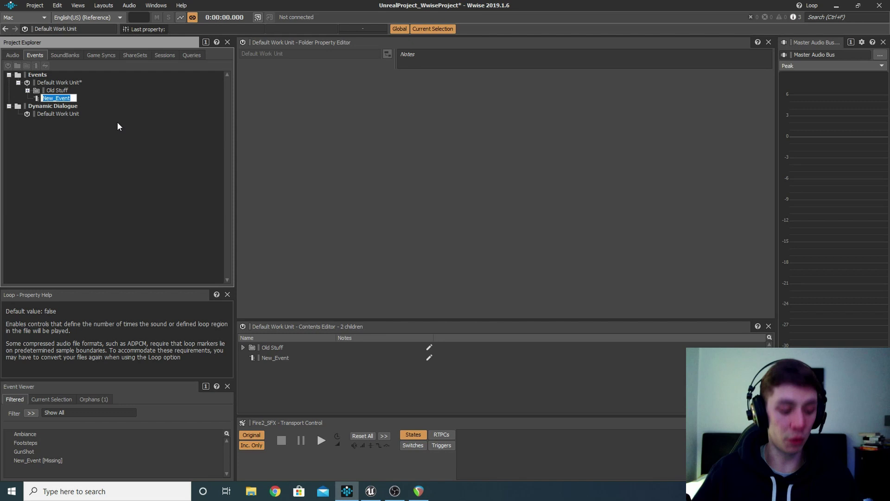
{"action": "type", "text": "Fire"}
{"action": "key", "text": "Return"}
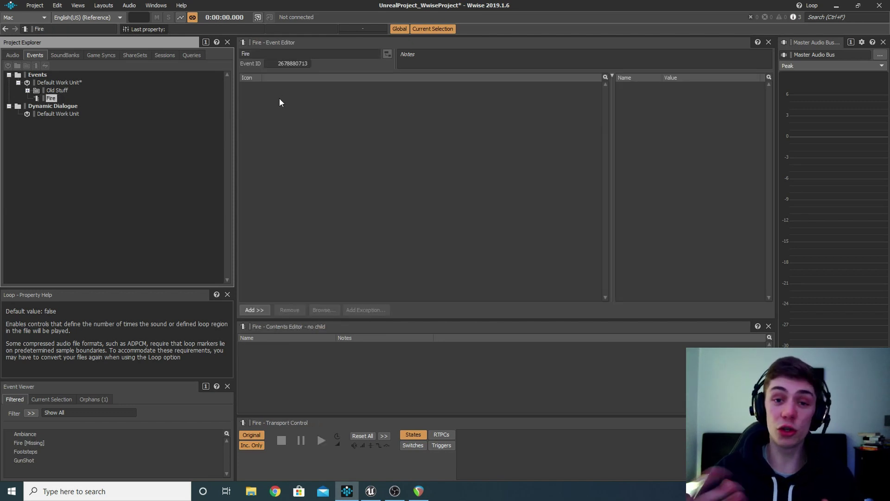
Add a Play action for Fire2_SFX to the Fire event and save
{"action": "left_click", "coordinate": [12, 56]}
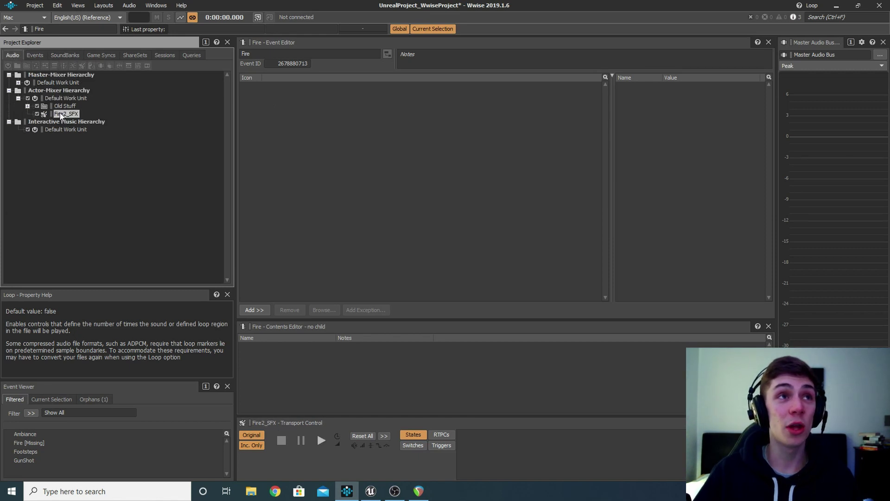
{"action": "left_click_drag", "start_coordinate": [60, 115], "coordinate": [284, 105]}
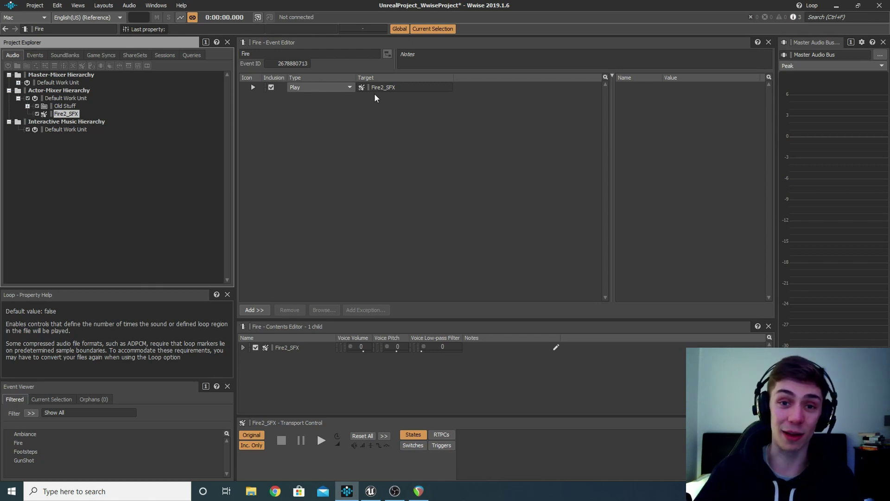
{"action": "left_click", "coordinate": [40, 56]}
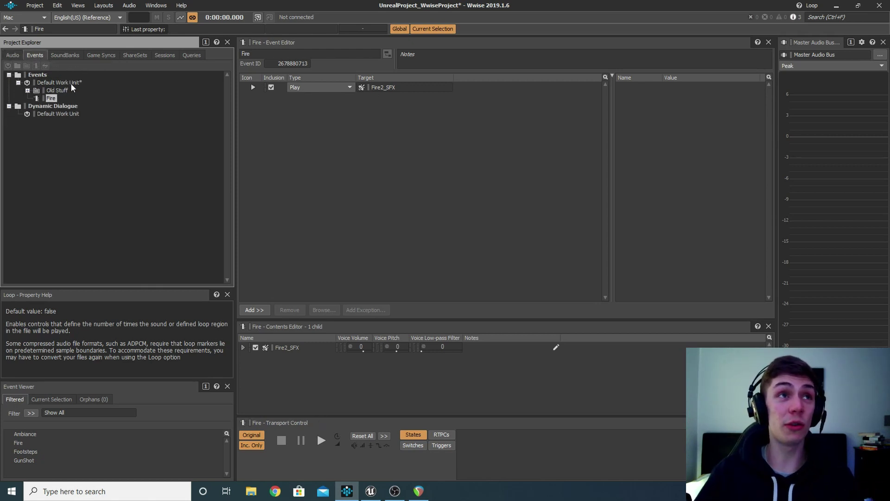
{"action": "left_click", "coordinate": [70, 83]}
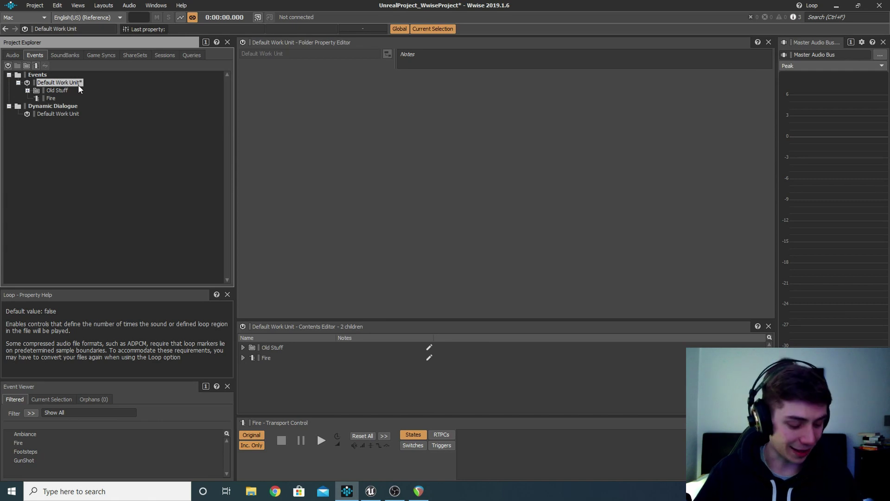
{"action": "key", "text": "ctrl+s"}
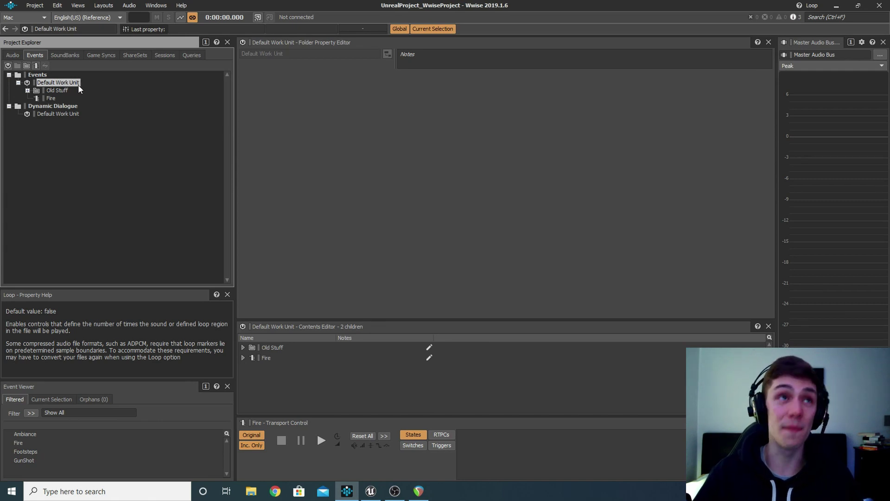
In the SoundBank layout, add the Fire event to the Master soundbank
{"action": "left_click", "coordinate": [103, 6]}
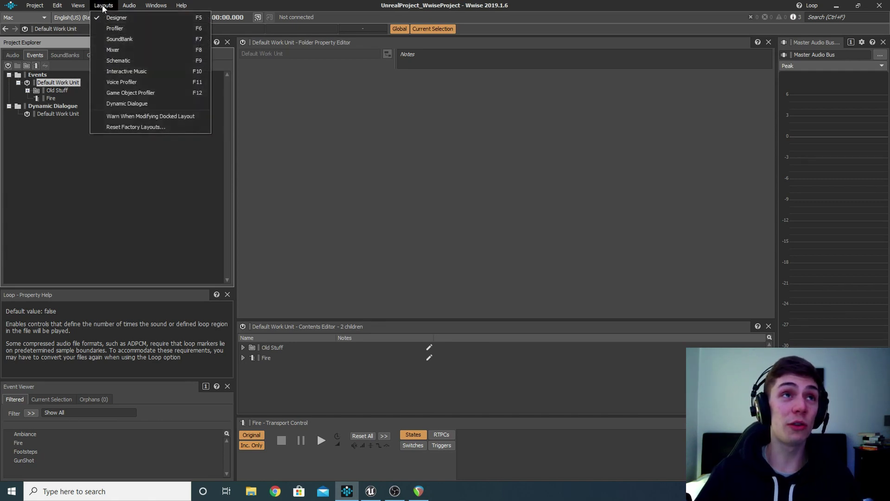
{"action": "left_click", "coordinate": [119, 40]}
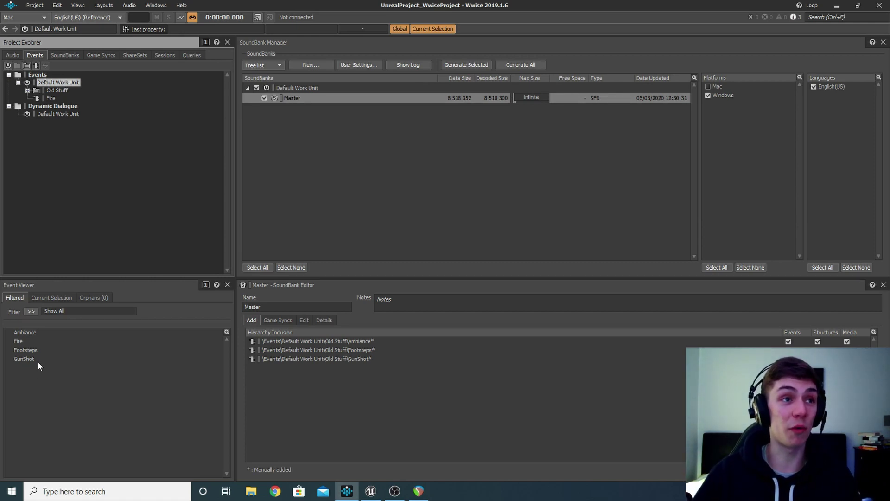
{"action": "left_click_drag", "start_coordinate": [19, 342], "coordinate": [298, 98]}
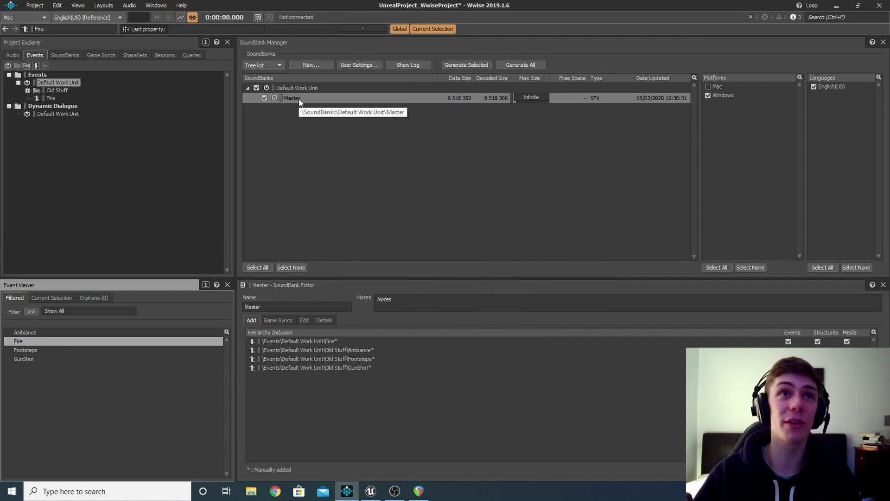
Generate all soundbanks and close the generation results
{"action": "right_click", "coordinate": [301, 88]}
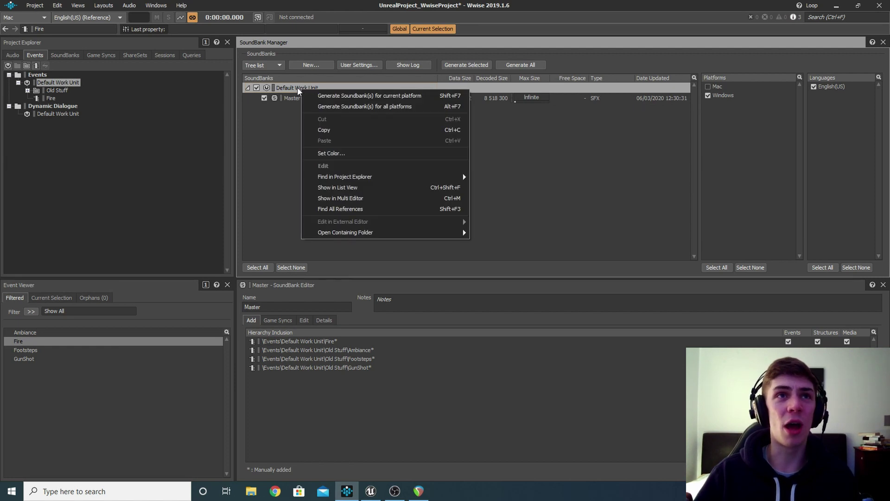
{"action": "left_click", "coordinate": [302, 86]}
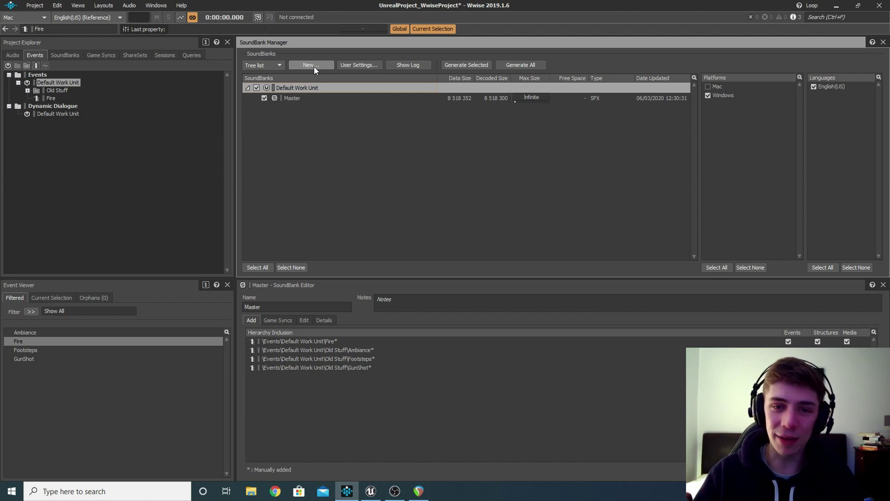
{"action": "left_click", "coordinate": [288, 98]}
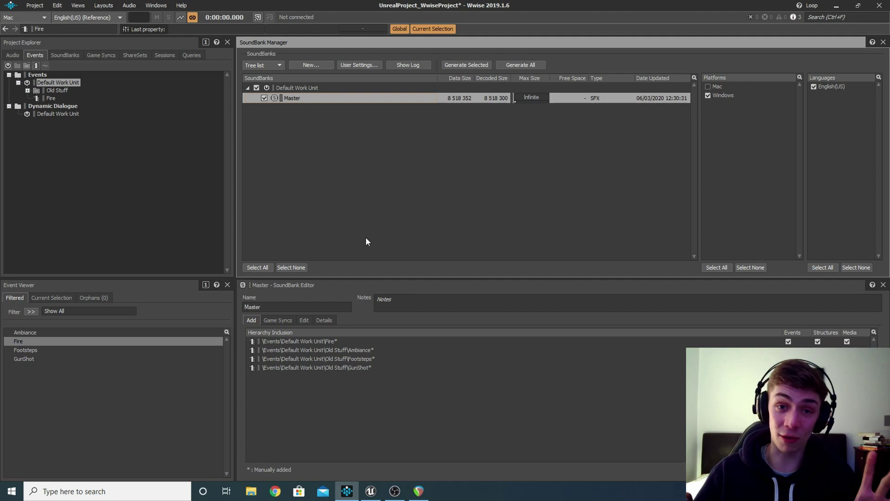
{"action": "left_click", "coordinate": [527, 64]}
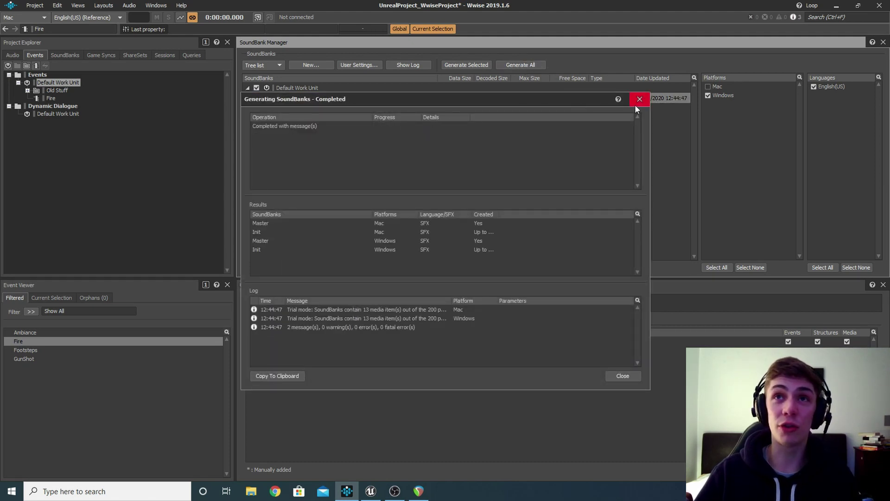
{"action": "left_click", "coordinate": [638, 100]}
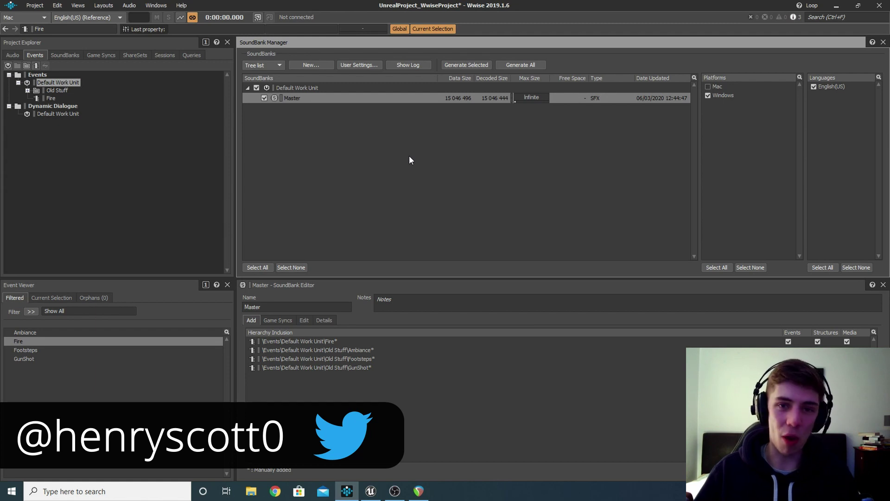
Save the Wwise project and return to the Unreal Editor
{"action": "key", "text": "ctrl+s"}
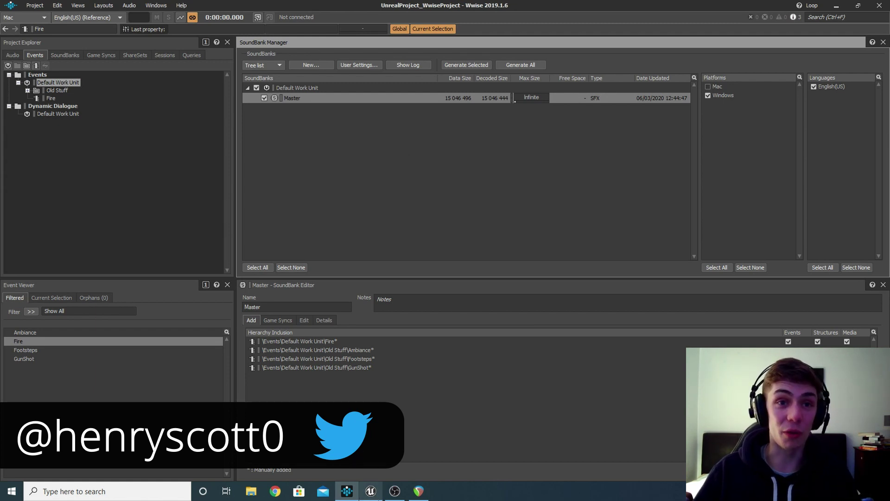
{"action": "key", "text": "alt+Tab"}
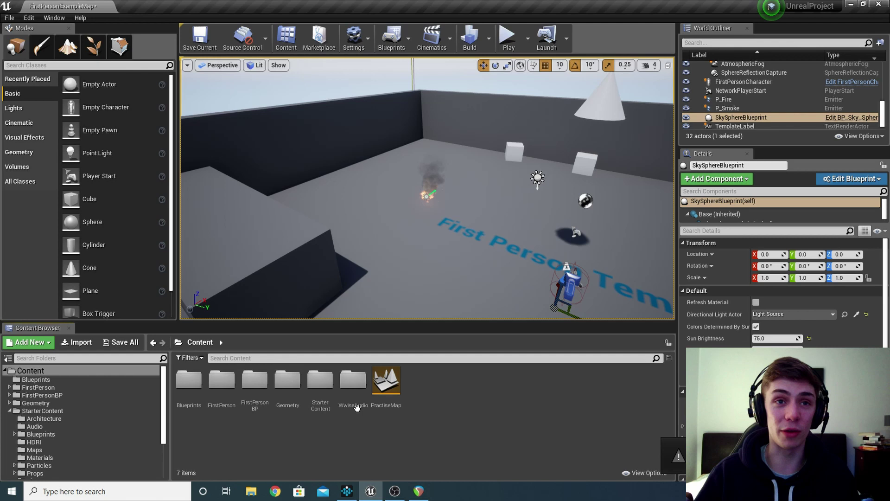
Create an Audiokinetic Event named Fire in WwiseAudio/Windows/English(US)/Events
{"action": "double_click", "coordinate": [354, 380]}
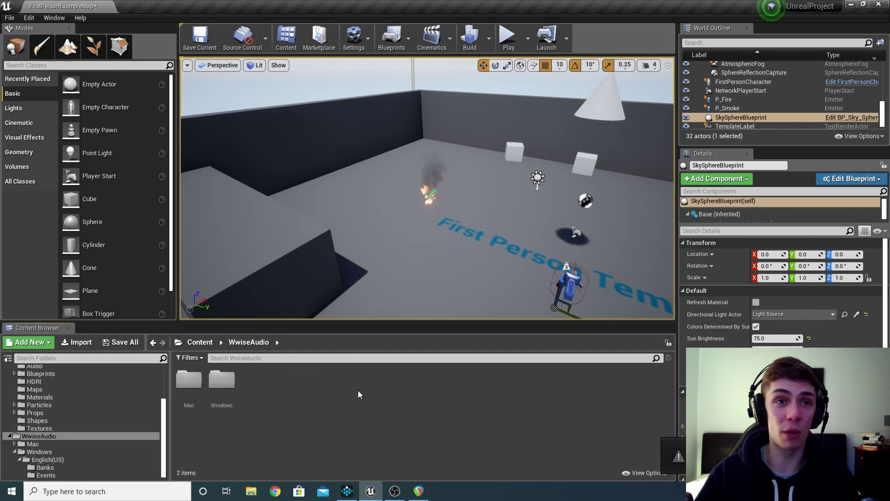
{"action": "double_click", "coordinate": [222, 380]}
{"action": "double_click", "coordinate": [190, 380]}
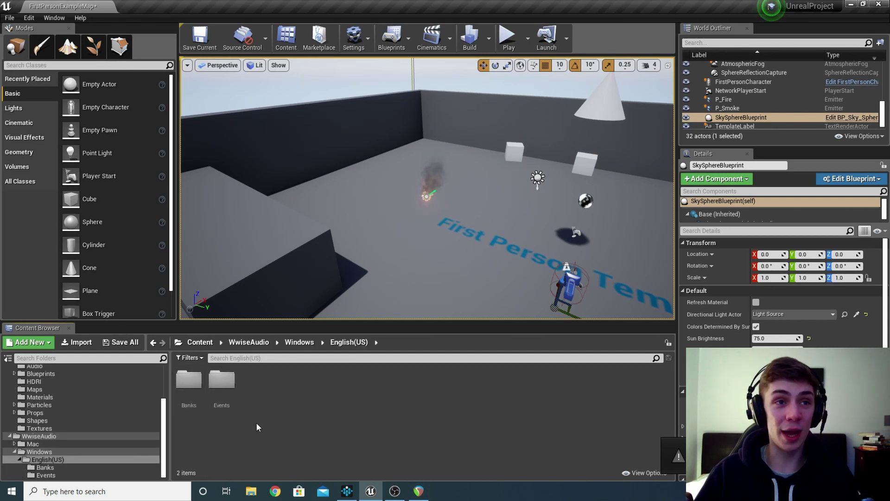
{"action": "double_click", "coordinate": [224, 382]}
{"action": "right_click", "coordinate": [283, 382]}
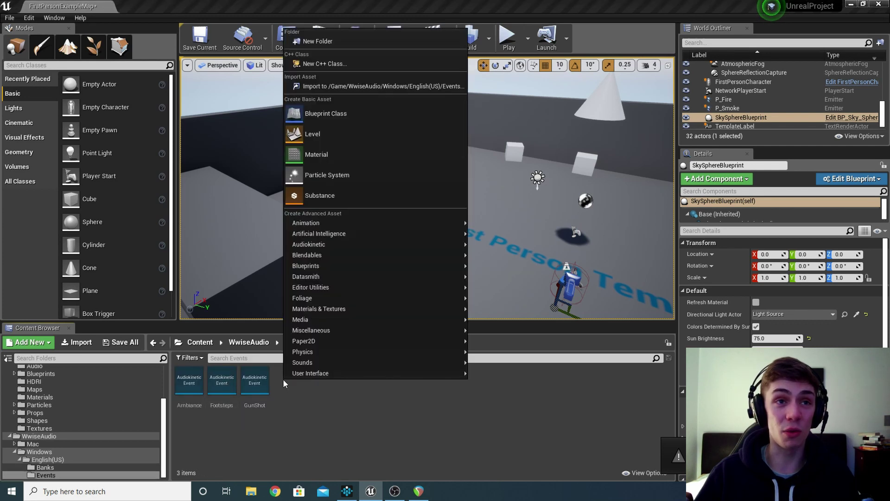
{"action": "mouse_move", "coordinate": [348, 246]}
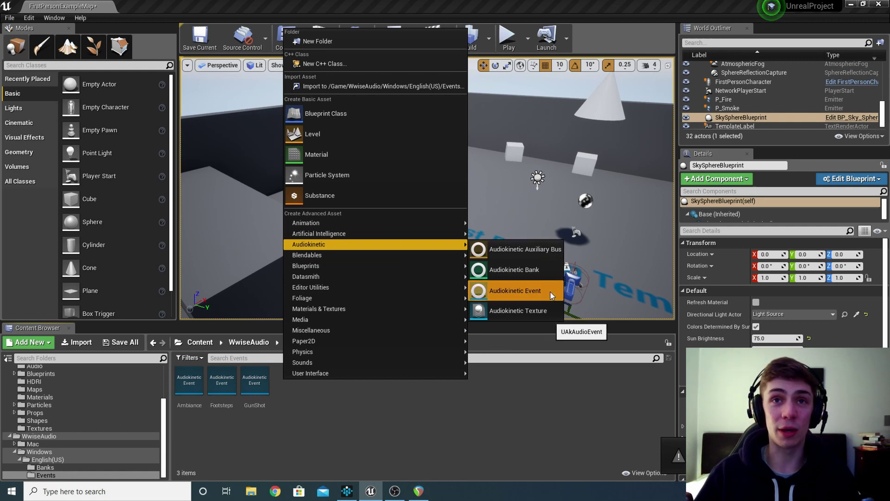
{"action": "left_click", "coordinate": [523, 293]}
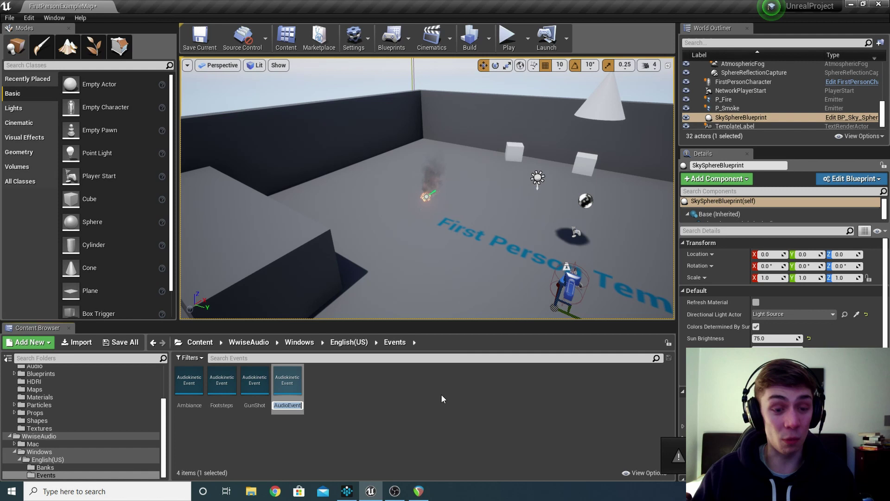
{"action": "type", "text": "F"}
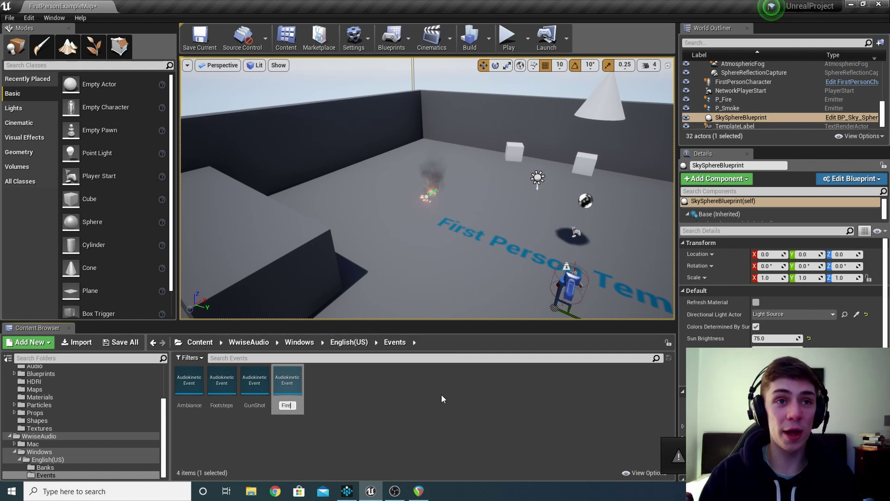
{"action": "type", "text": "ire"}
{"action": "key", "text": "Return"}
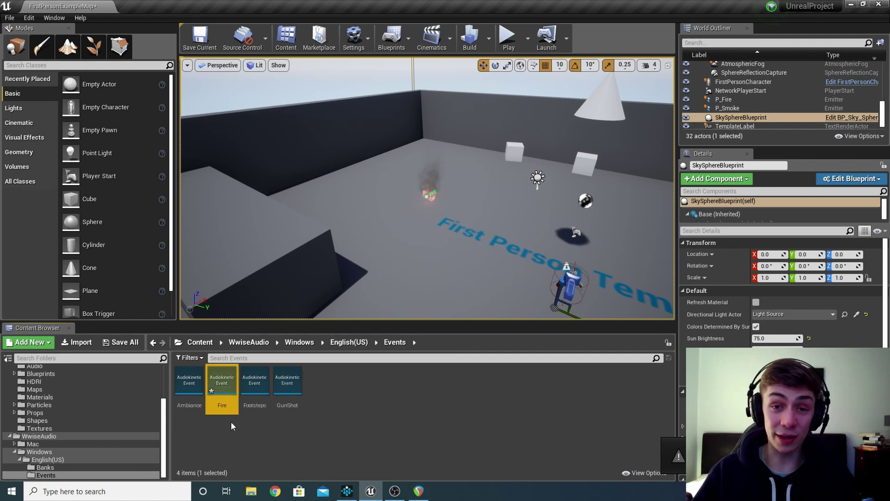
Preview the Fire event twice with Play Event
{"action": "right_click", "coordinate": [227, 377]}
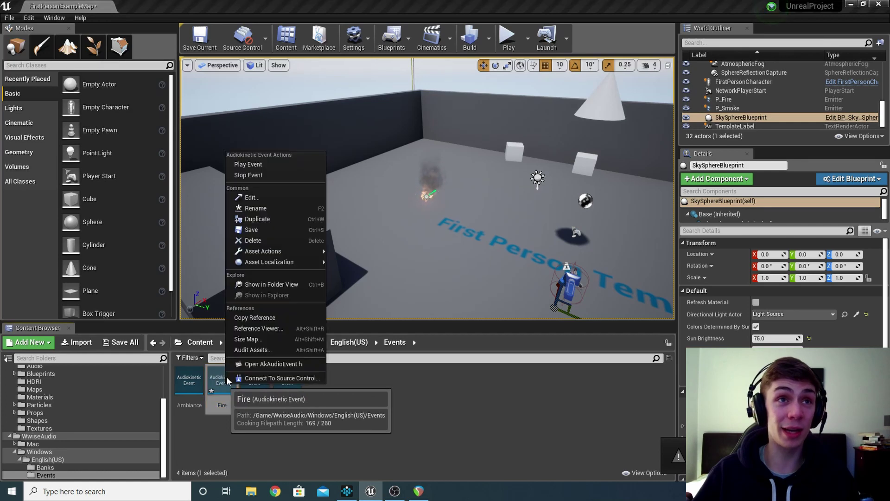
{"action": "left_click", "coordinate": [271, 164]}
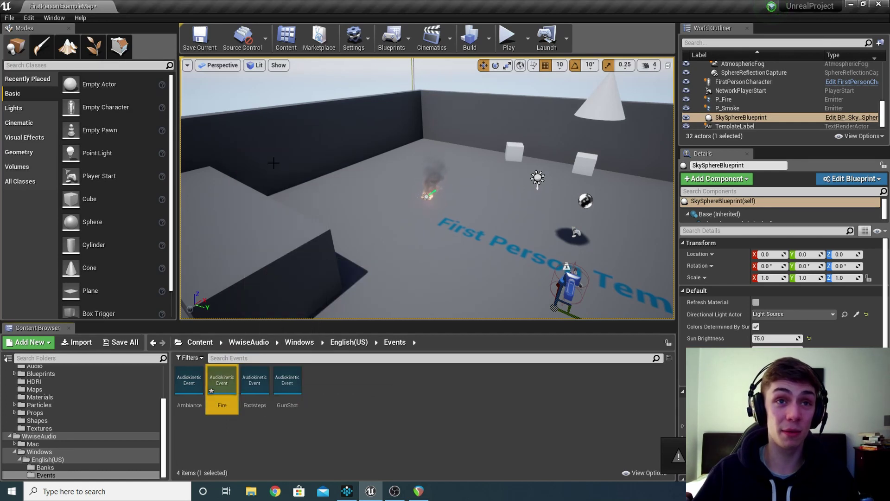
{"action": "right_click", "coordinate": [222, 379]}
{"action": "left_click", "coordinate": [241, 167]}
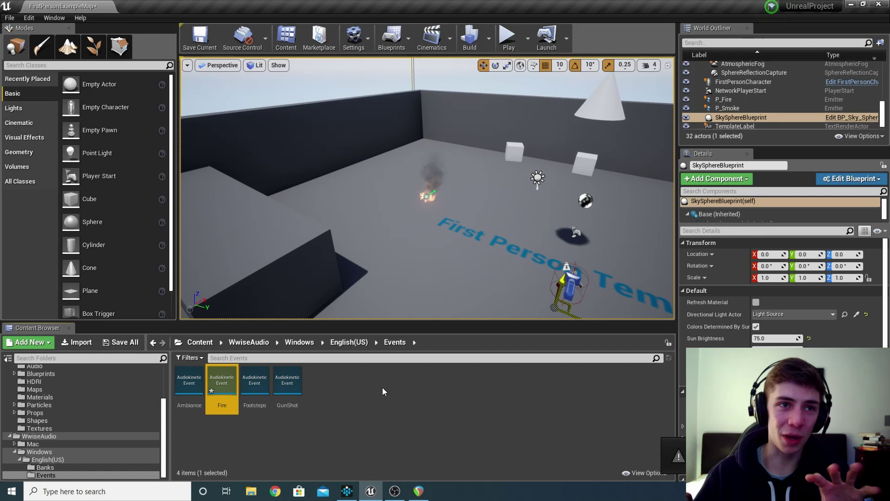
{"action": "double_click", "coordinate": [229, 390]}
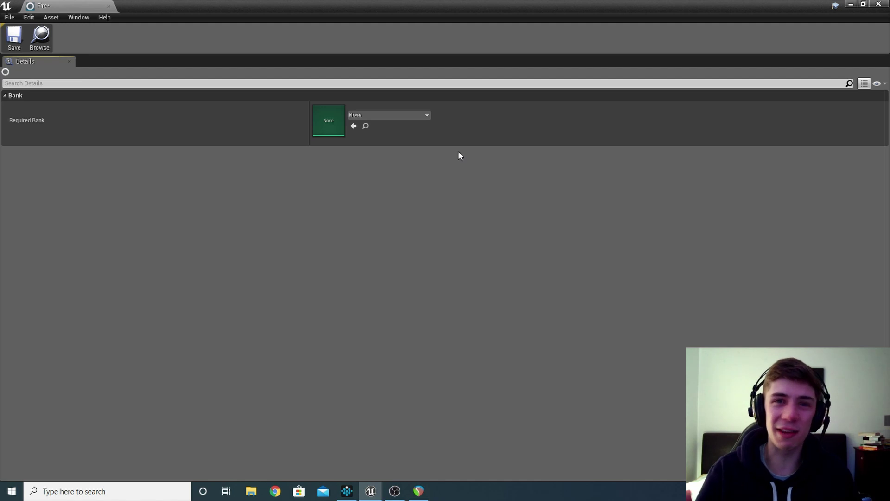
{"action": "left_click", "coordinate": [418, 113]}
{"action": "left_click", "coordinate": [441, 213]}
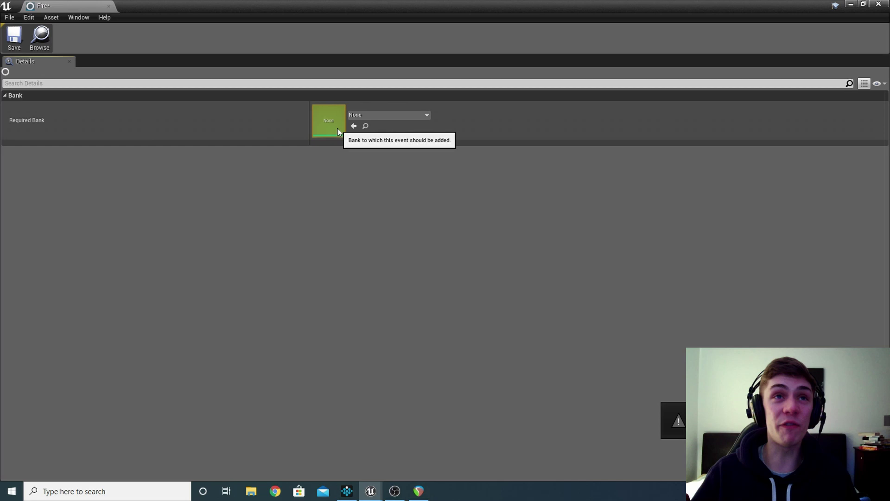
{"action": "left_click", "coordinate": [879, 5]}
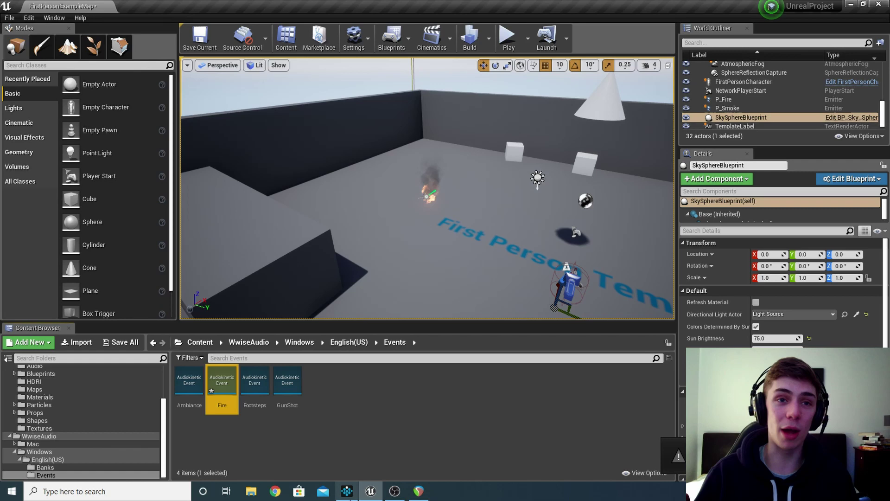
Browse to the English(US) Banks folder holding the Master bank and view Audiokinetic asset options
{"action": "left_click", "coordinate": [347, 491]}
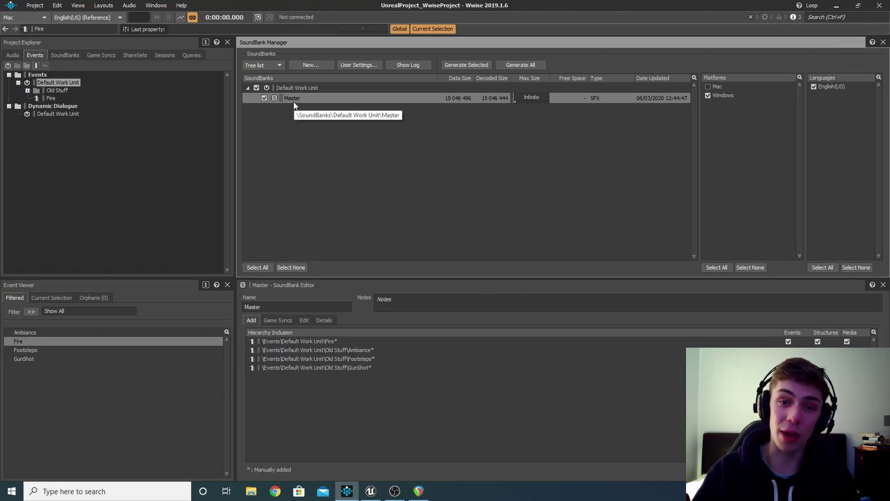
{"action": "left_click", "coordinate": [371, 490]}
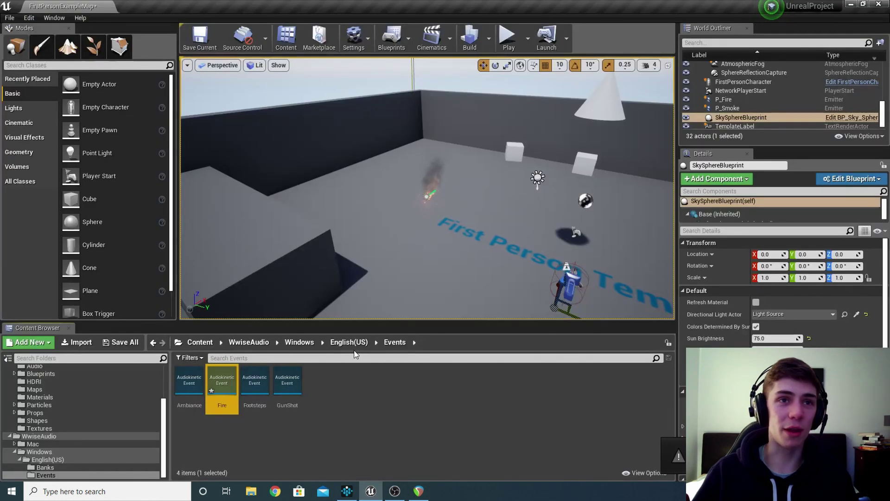
{"action": "left_click", "coordinate": [313, 343]}
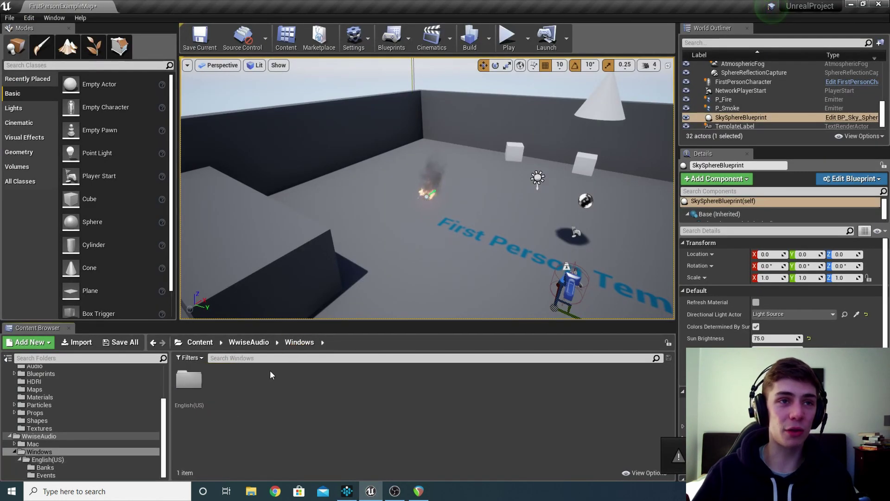
{"action": "double_click", "coordinate": [197, 380]}
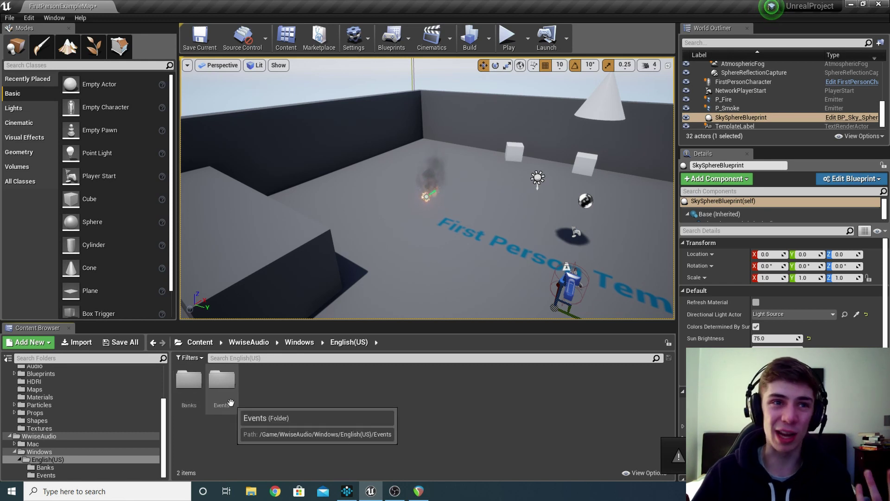
{"action": "double_click", "coordinate": [198, 386]}
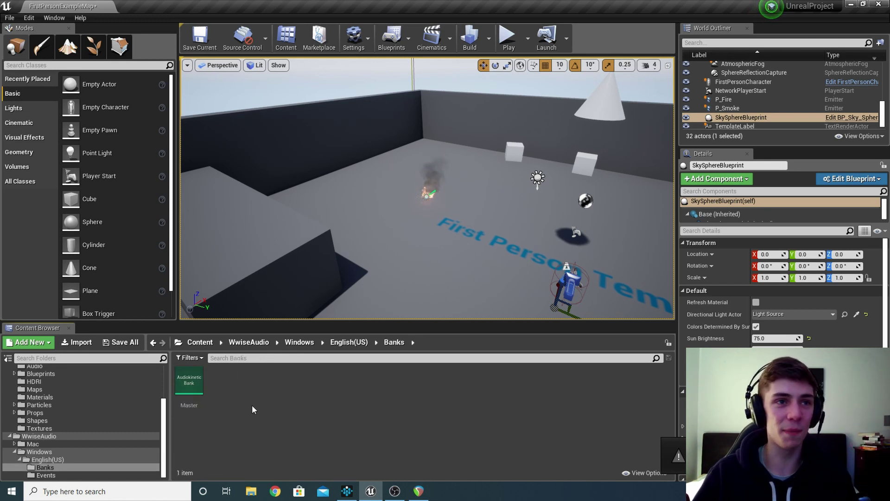
{"action": "right_click", "coordinate": [221, 385]}
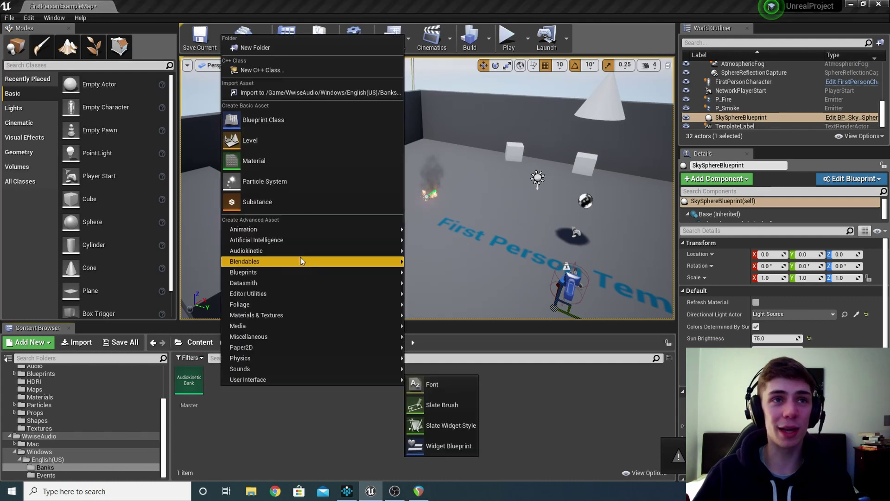
{"action": "mouse_move", "coordinate": [299, 255]}
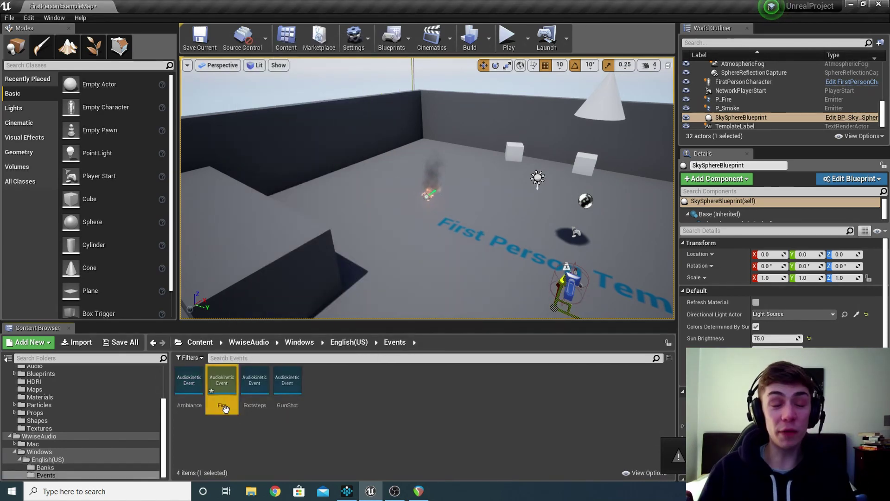
Generate the Master SoundBank for the Windows platform from the Build menu
{"action": "double_click", "coordinate": [223, 406]}
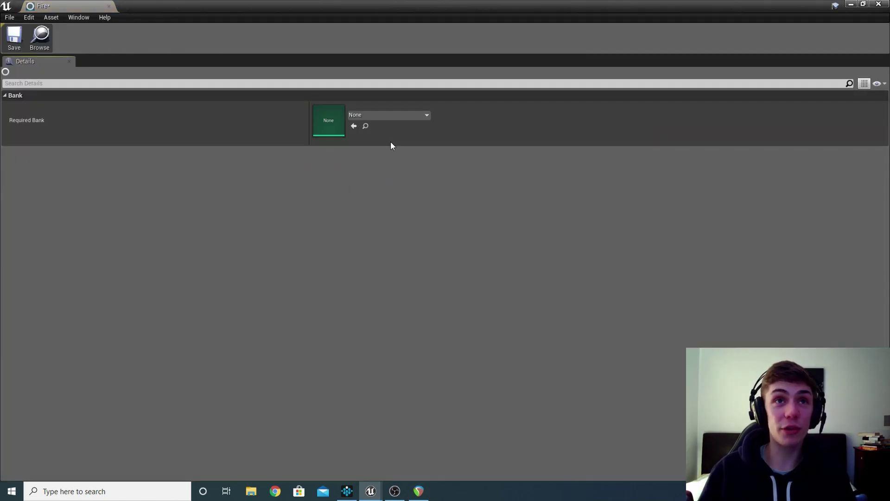
{"action": "left_click", "coordinate": [879, 4]}
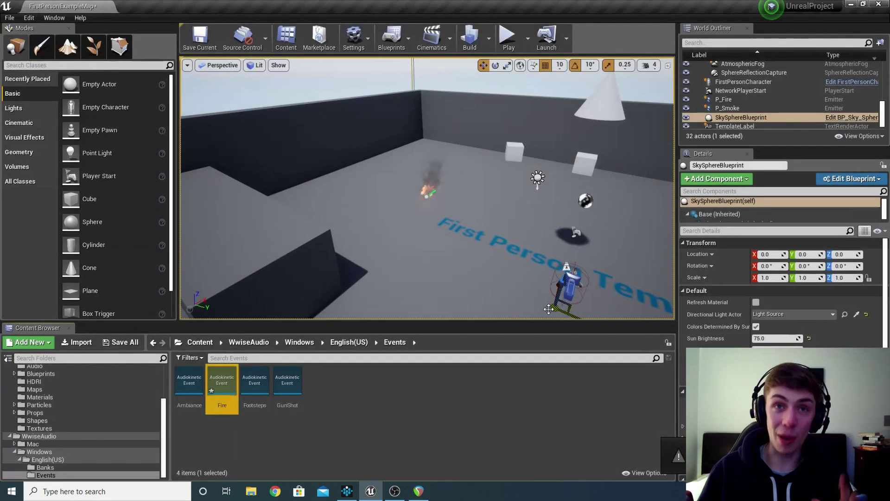
{"action": "left_click", "coordinate": [488, 44]}
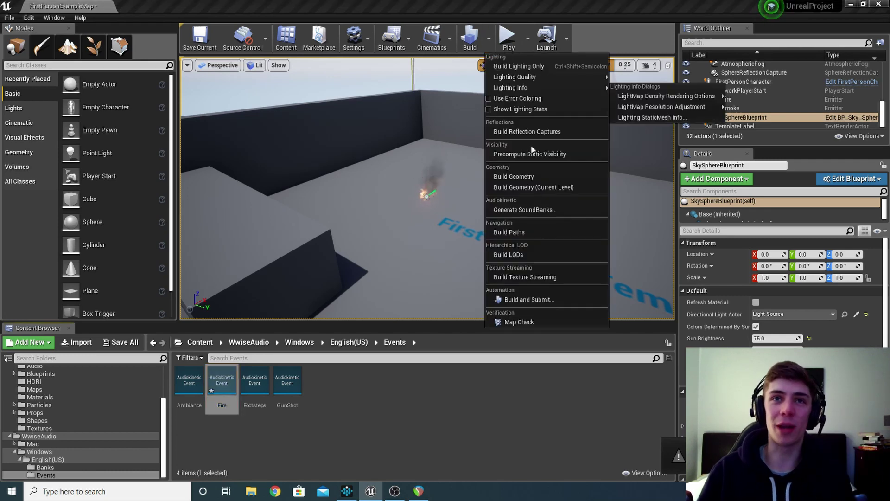
{"action": "left_click", "coordinate": [565, 212]}
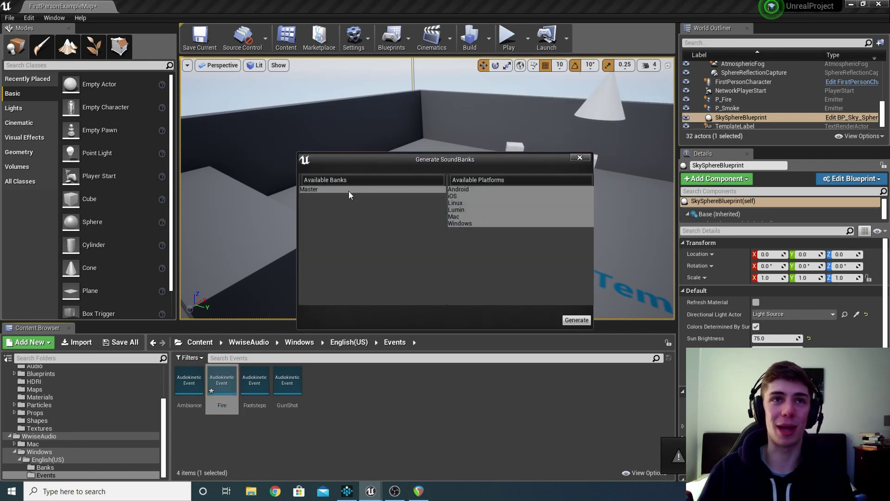
{"action": "left_click", "coordinate": [348, 189]}
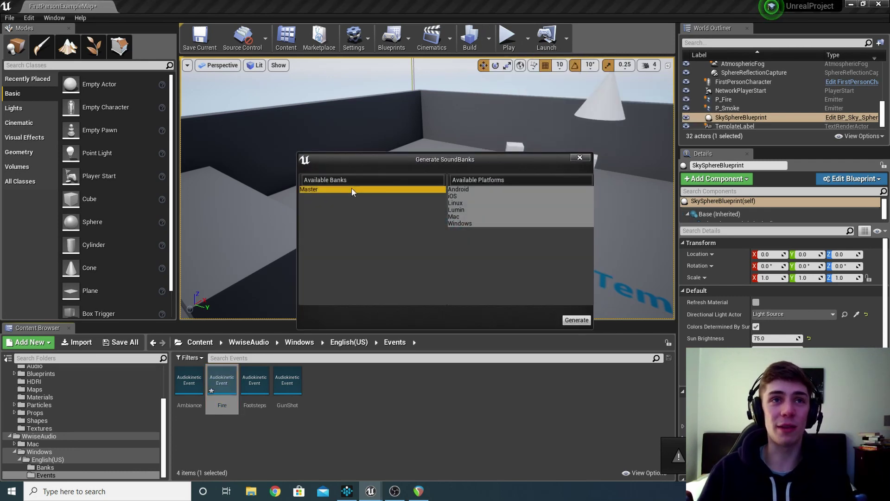
{"action": "left_click", "coordinate": [464, 223]}
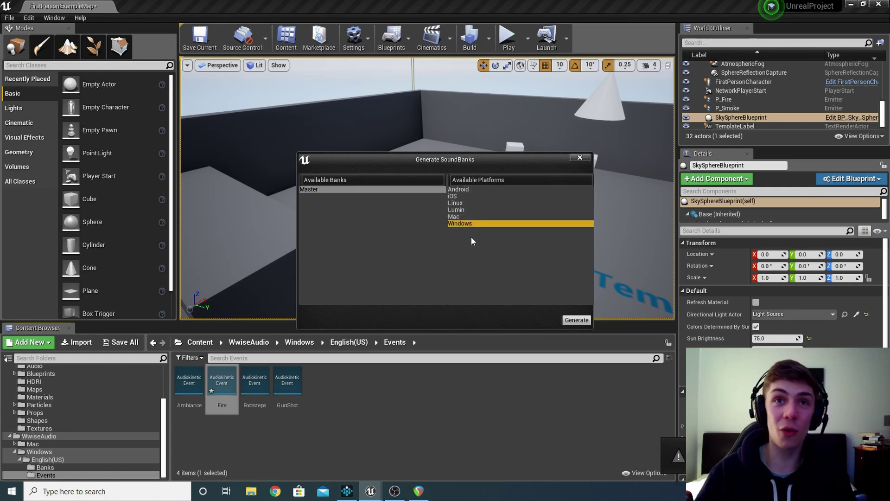
{"action": "left_click", "coordinate": [576, 320]}
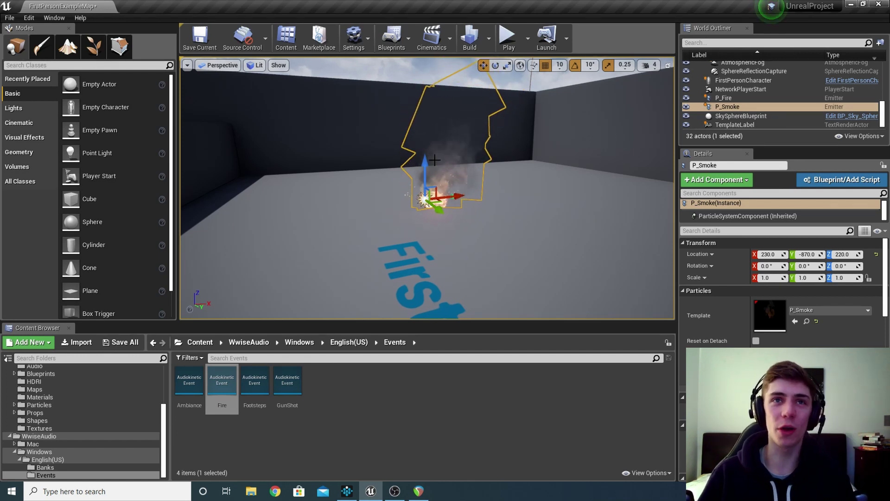
Convert the P_Fire emitter into P_Fire_Blueprint and open it in the Blueprint editor
{"action": "left_click", "coordinate": [733, 98]}
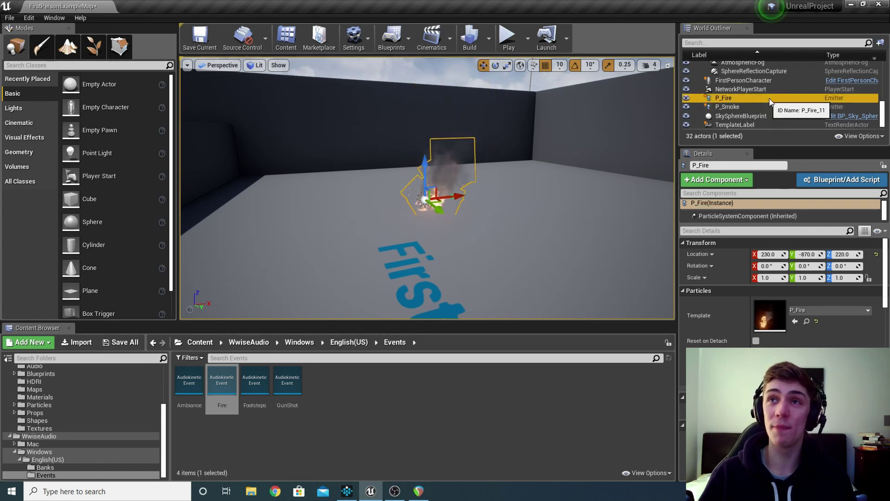
{"action": "left_click", "coordinate": [845, 183]}
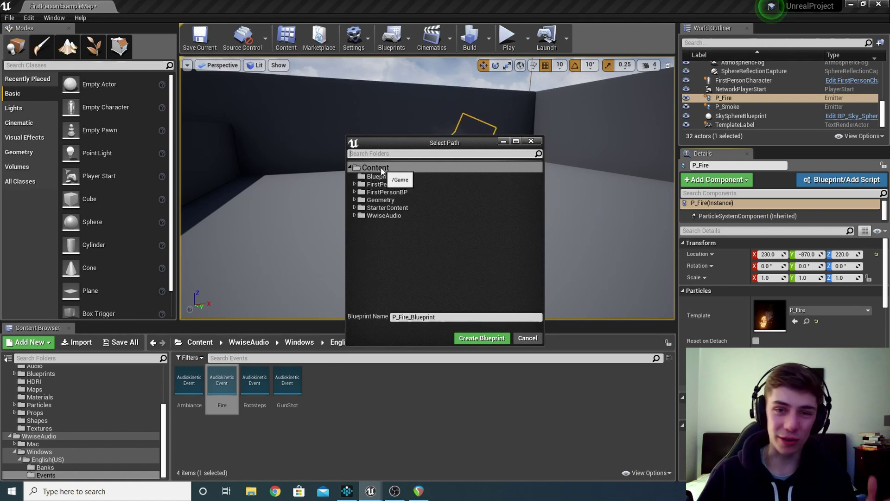
{"action": "left_click", "coordinate": [482, 338]}
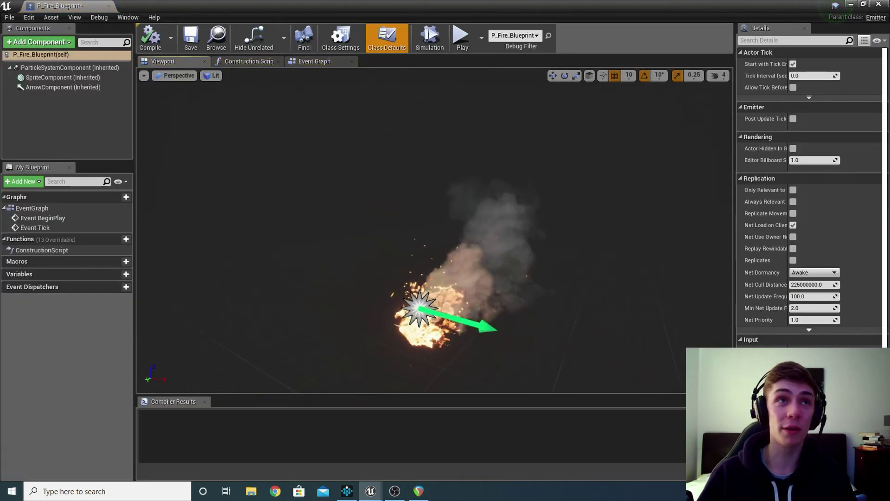
Show P_Fire_Blueprint's Event Graph and select its default Event BeginPlay and Event Tick nodes
{"action": "left_click", "coordinate": [315, 62]}
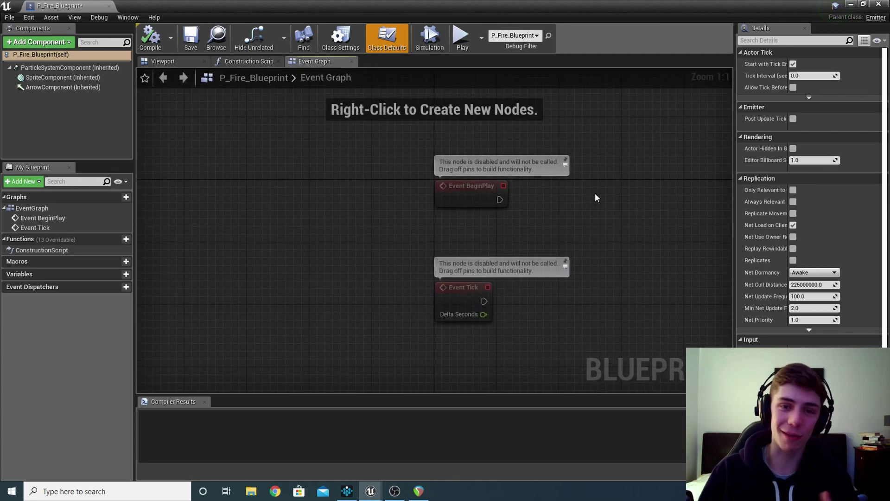
{"action": "right_click_drag", "start_coordinate": [468, 197], "coordinate": [291, 214]}
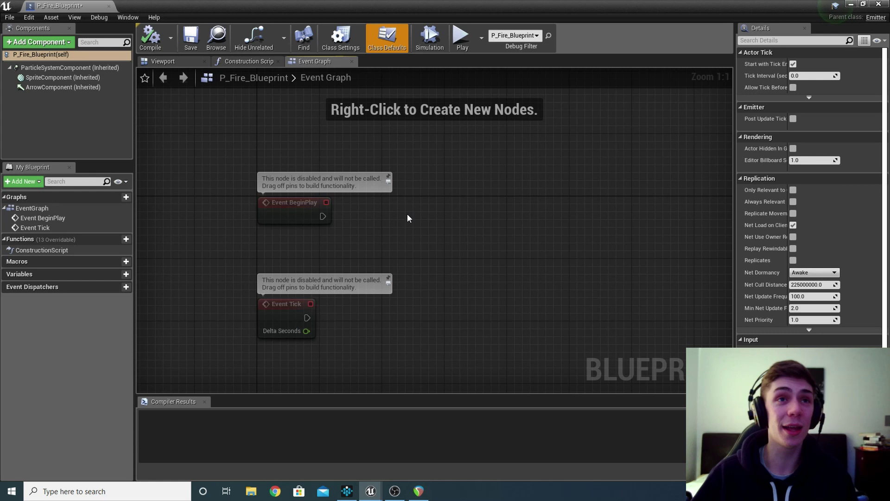
{"action": "left_click", "coordinate": [280, 202]}
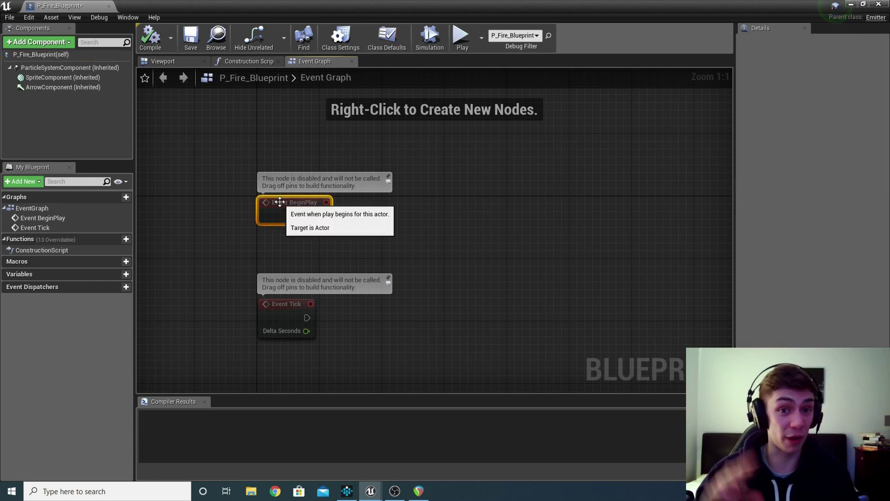
{"action": "left_click", "coordinate": [294, 312]}
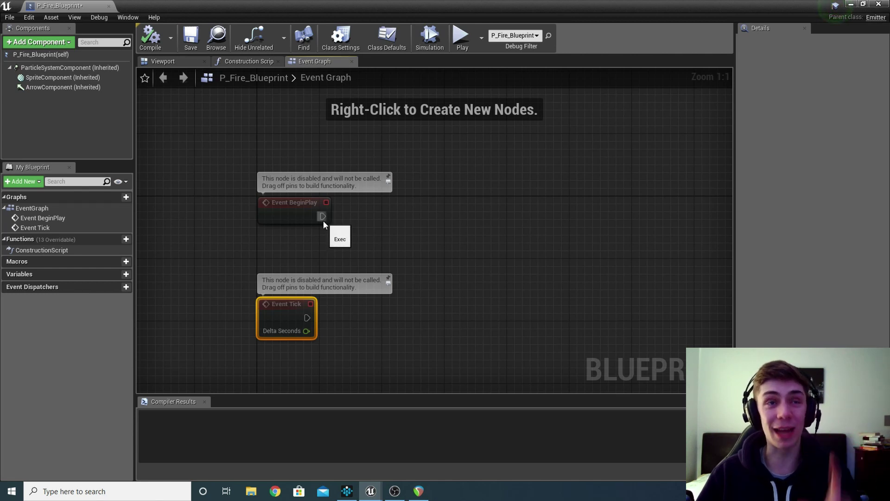
Chain a Post Event node after Event BeginPlay and set its Ak Event to Fire
{"action": "left_click_drag", "start_coordinate": [323, 221], "coordinate": [463, 193]}
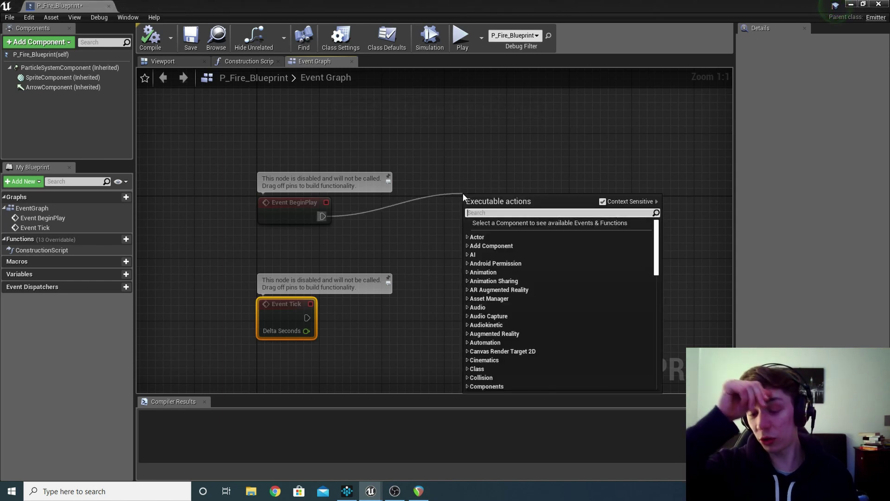
{"action": "type", "text": "post ev"}
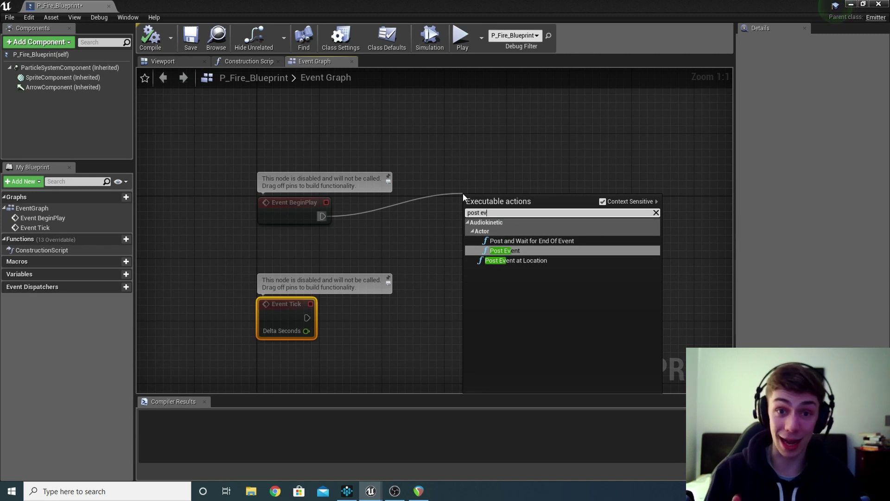
{"action": "key", "text": "Return"}
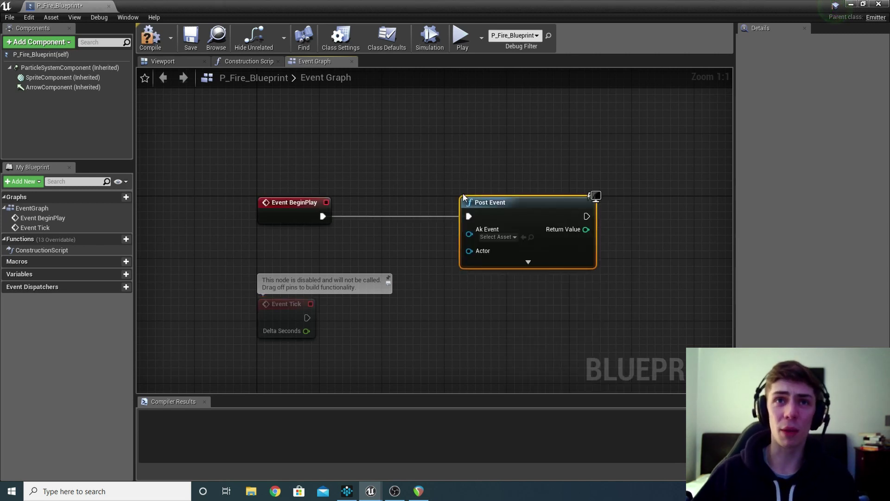
{"action": "left_click_drag", "start_coordinate": [521, 201], "coordinate": [520, 159]}
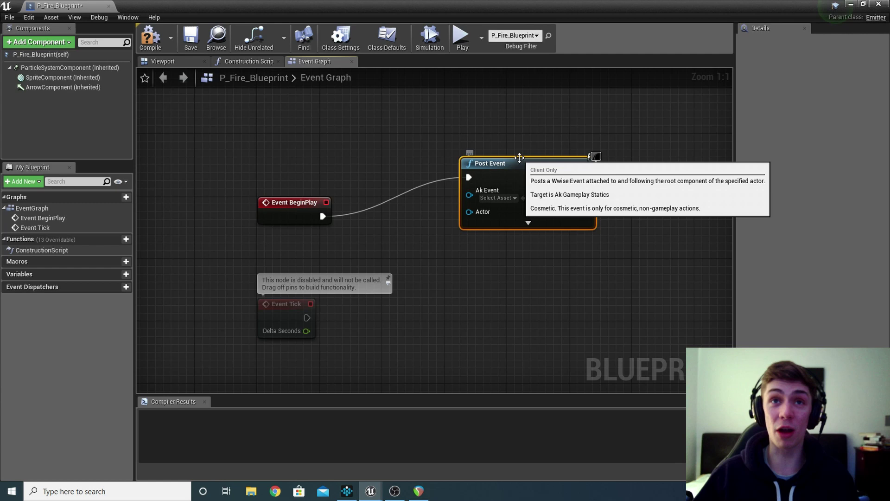
{"action": "left_click", "coordinate": [514, 198]}
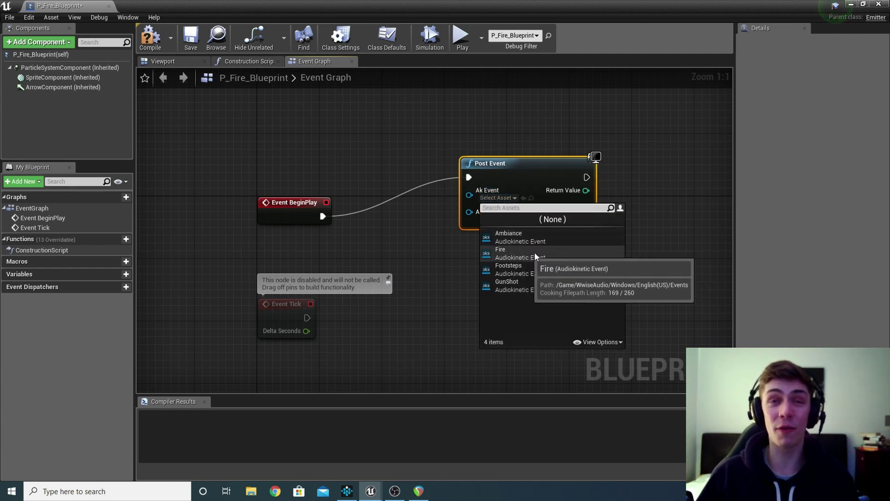
{"action": "left_click", "coordinate": [552, 254]}
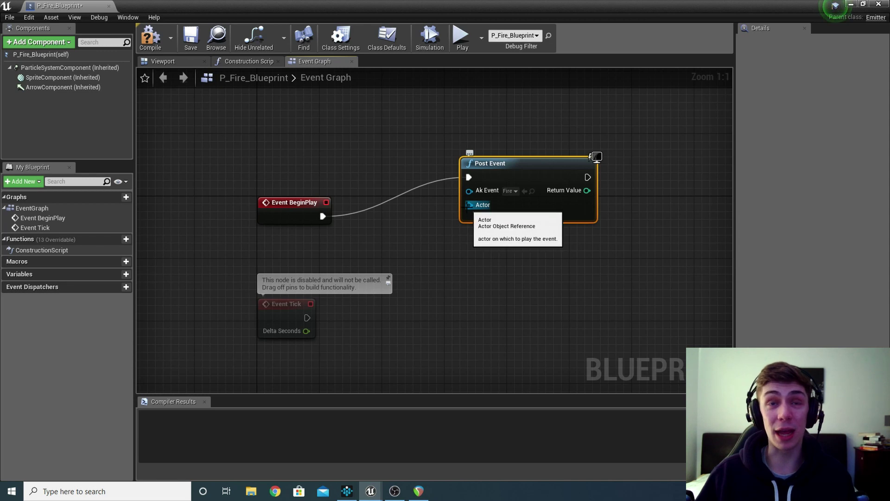
Wire a Self reference into Post Event's Actor input
{"action": "left_click_drag", "start_coordinate": [481, 208], "coordinate": [529, 277]}
{"action": "type", "text": "self"}
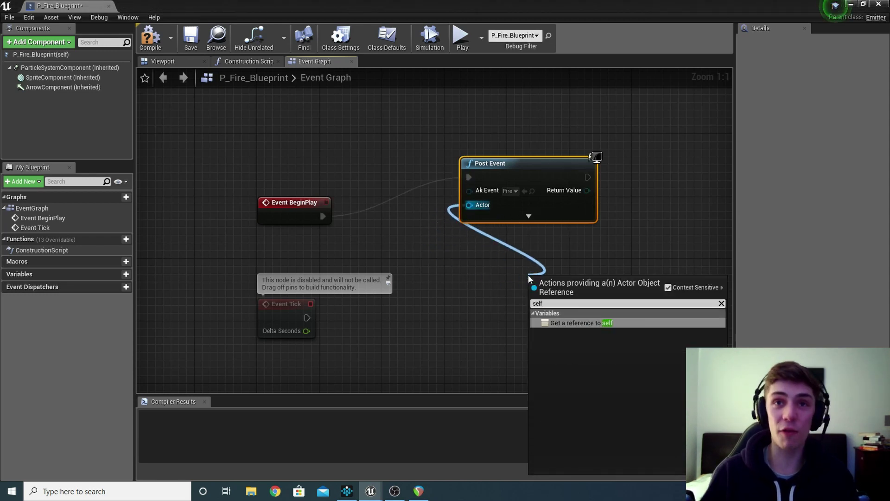
{"action": "left_click", "coordinate": [610, 324]}
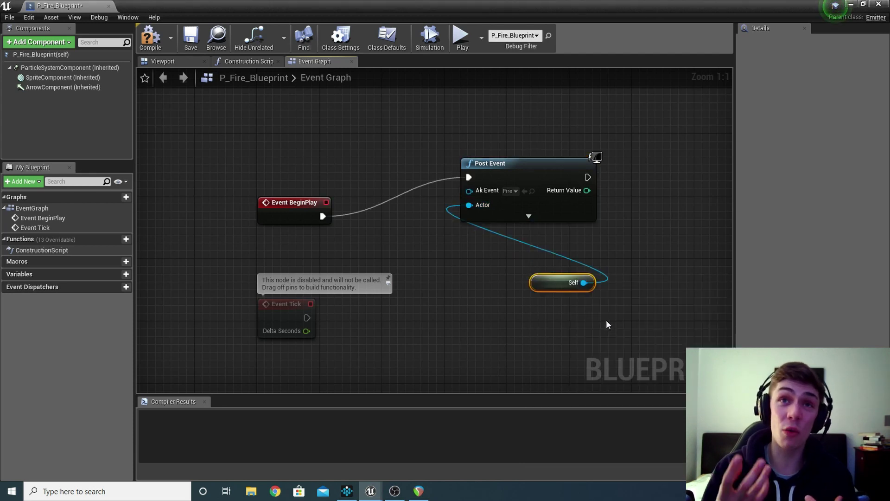
Pan to Post Event's outputs and drag a new connection from its exec pin
{"action": "mouse_move", "coordinate": [523, 180]}
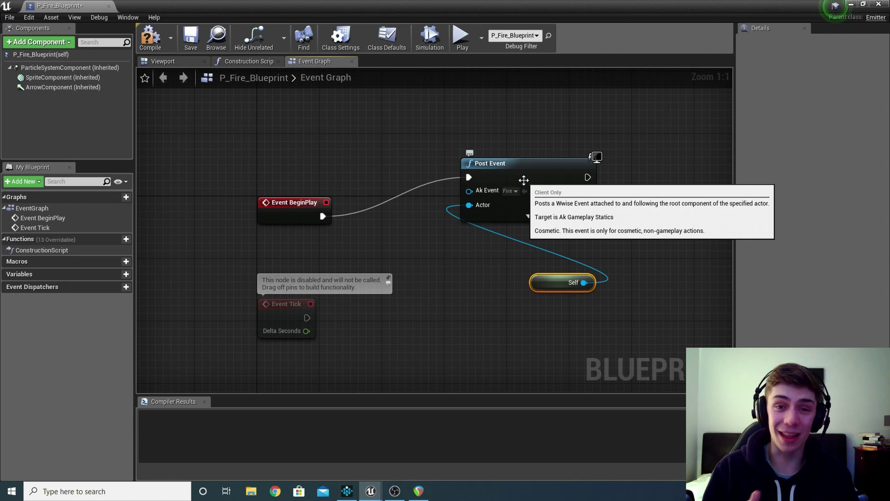
{"action": "right_click_drag", "start_coordinate": [523, 180], "coordinate": [524, 212]}
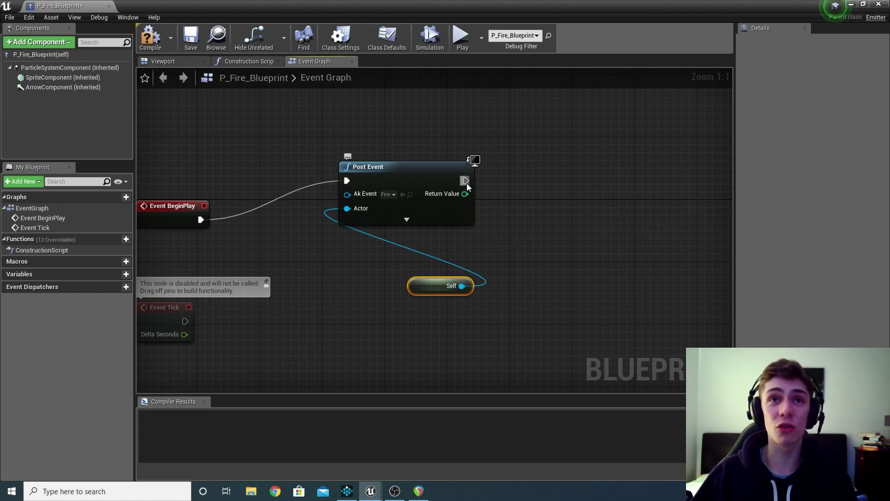
{"action": "left_click_drag", "start_coordinate": [466, 183], "coordinate": [594, 174]}
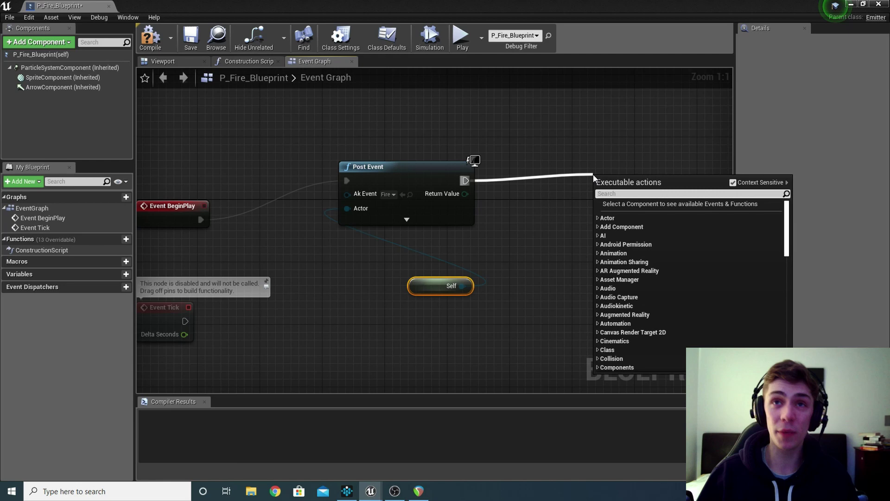
Add a Set Occlusion Refresh Interval node after Post Event, its Actor fed by Self
{"action": "type", "text": "ocllu"}
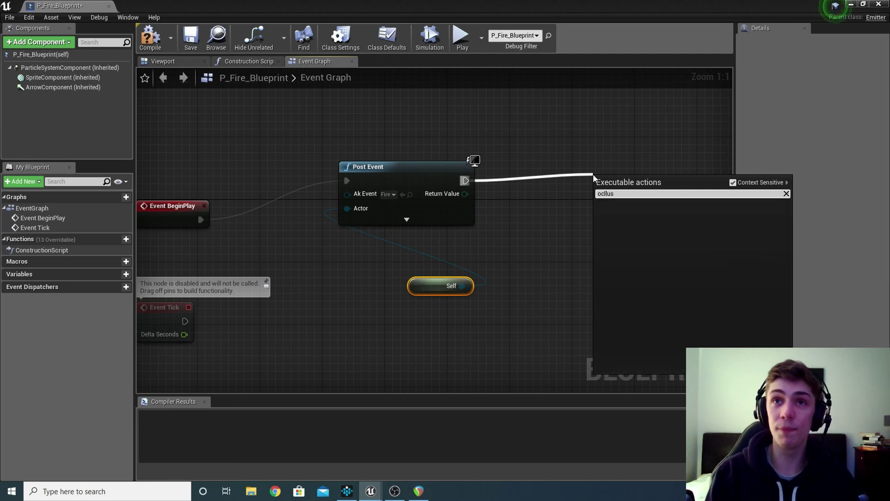
{"action": "type", "text": "s"}
{"action": "key", "text": "BackSpace"}
{"action": "key", "text": "BackSpace"}
{"action": "key", "text": "BackSpace"}
{"action": "key", "text": "BackSpace"}
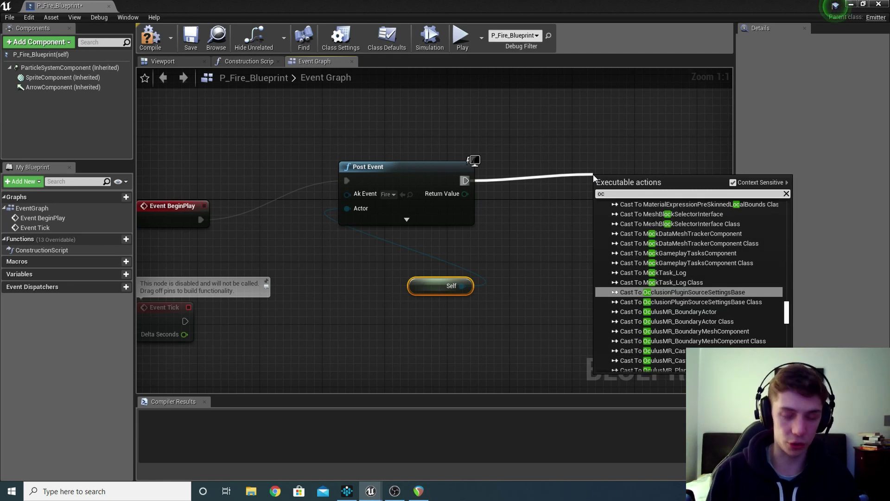
{"action": "type", "text": "cl"}
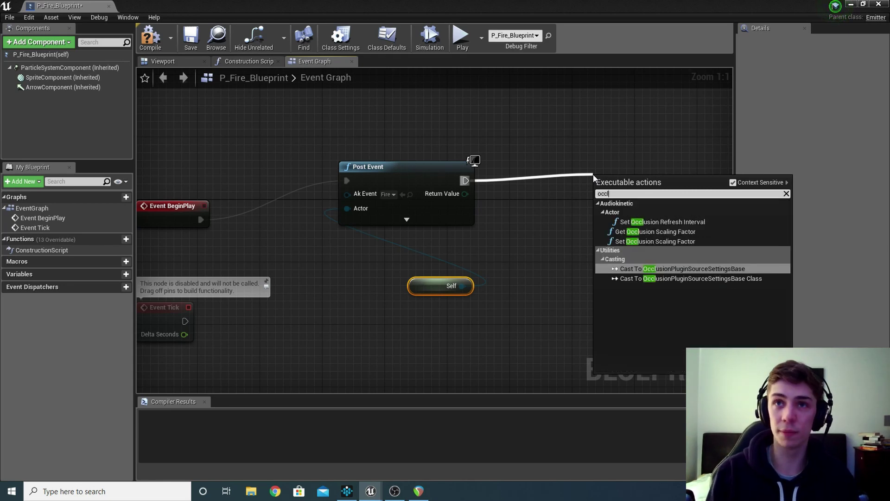
{"action": "left_click", "coordinate": [709, 223]}
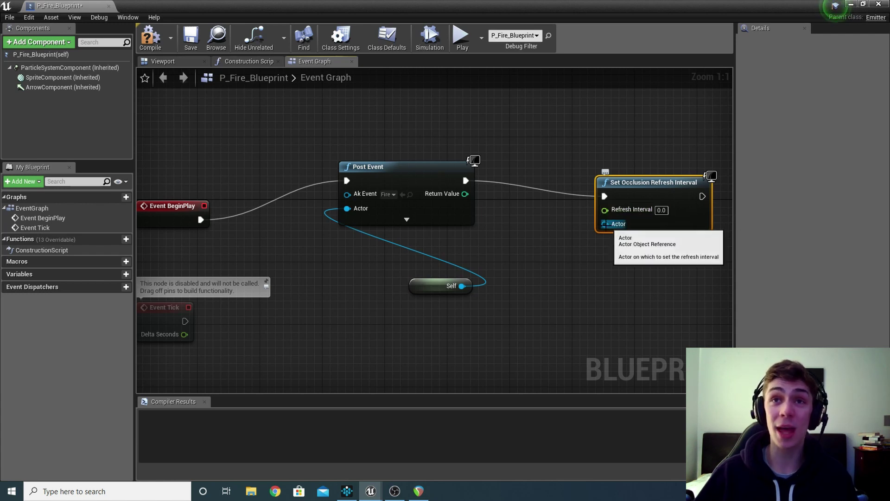
{"action": "left_click_drag", "start_coordinate": [605, 224], "coordinate": [463, 286]}
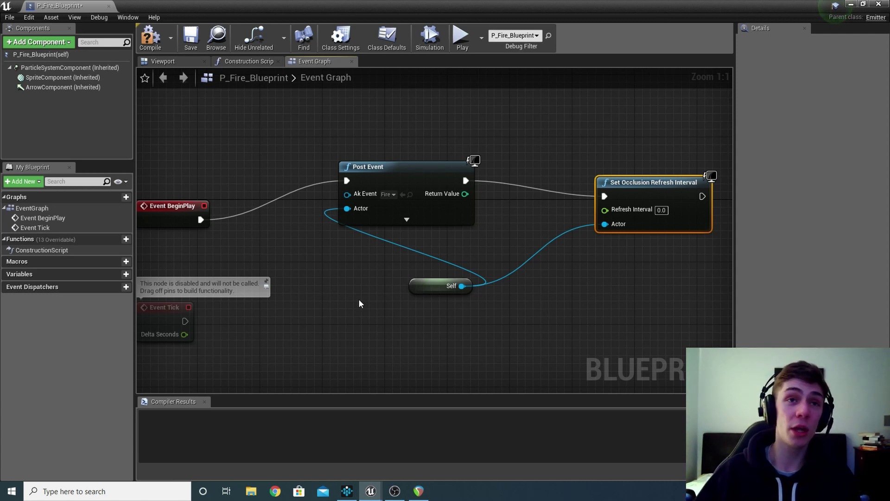
Add an Event End Play node in empty space below the existing events
{"action": "right_click_drag", "start_coordinate": [359, 304], "coordinate": [391, 250]}
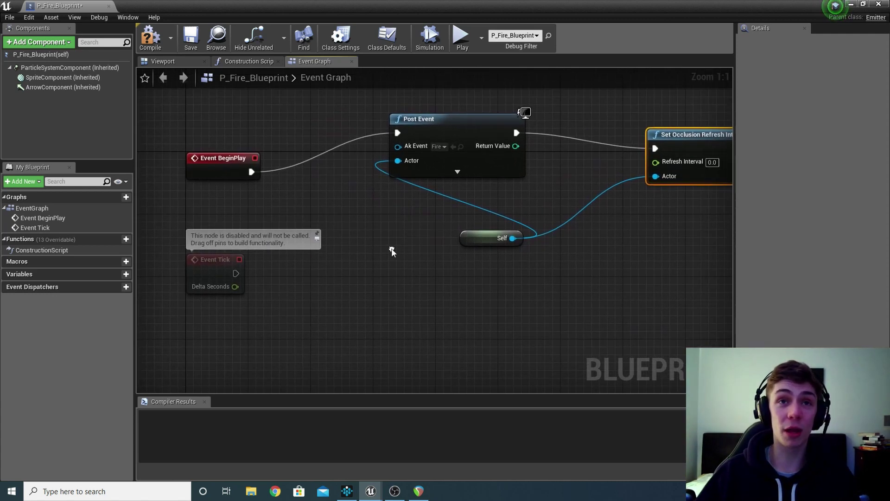
{"action": "right_click", "coordinate": [381, 290]}
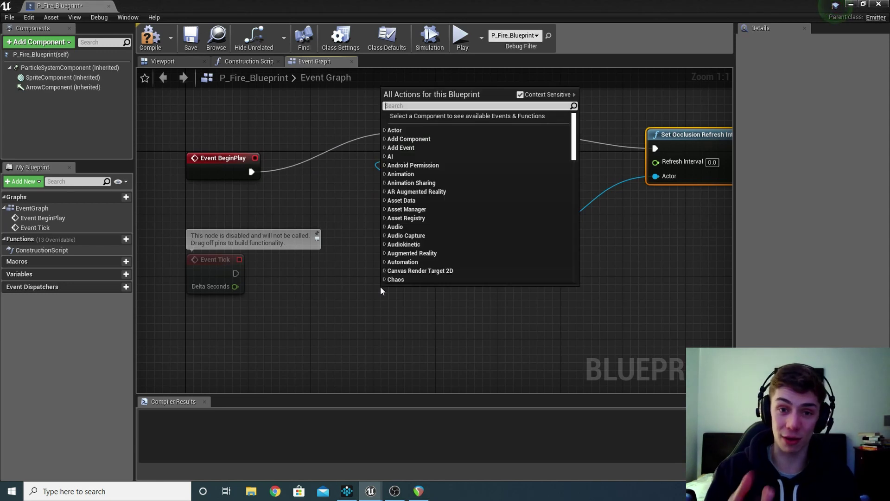
{"action": "type", "text": "event"}
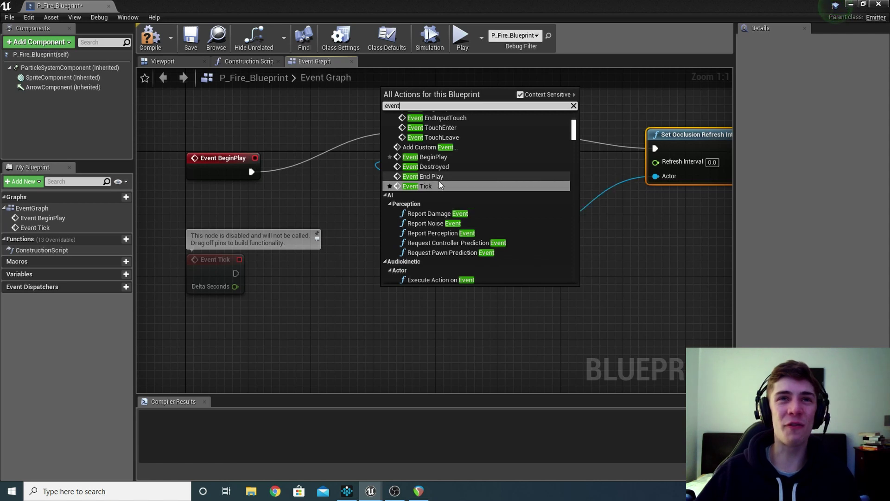
{"action": "left_click", "coordinate": [441, 177]}
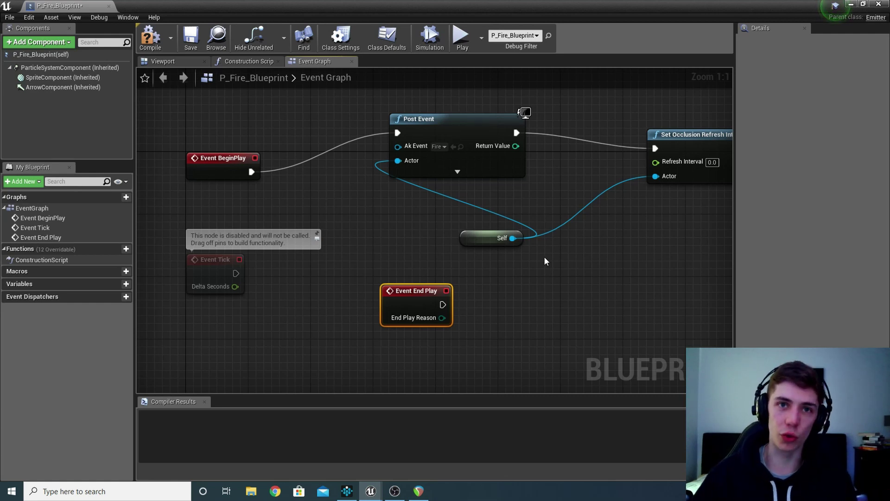
Trigger a Stop Actor node from Event End Play, with Self wired to its Actor input
{"action": "left_click_drag", "start_coordinate": [442, 305], "coordinate": [529, 298]}
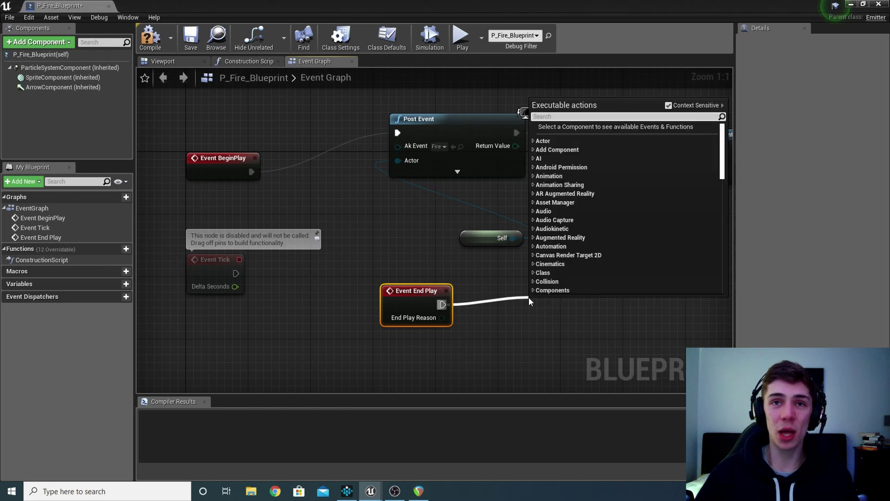
{"action": "type", "text": "stop"}
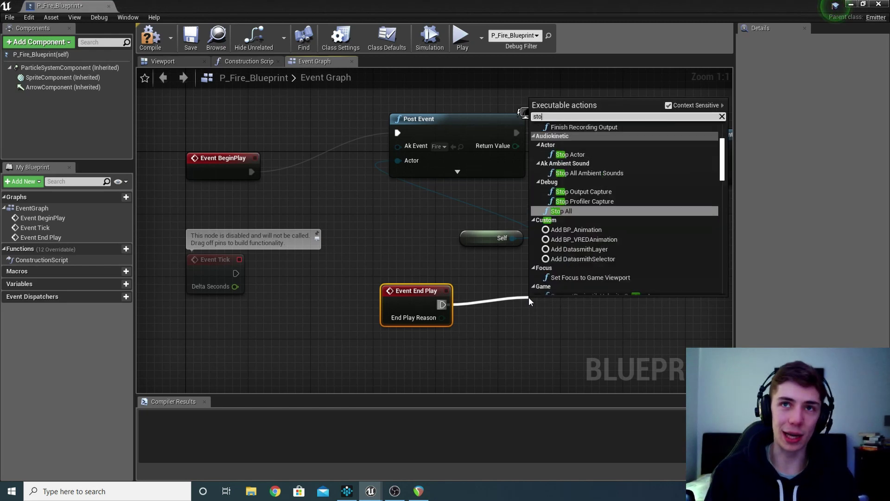
{"action": "key", "text": "Up"}
{"action": "key", "text": "Up"}
{"action": "key", "text": "Up"}
{"action": "key", "text": "Up"}
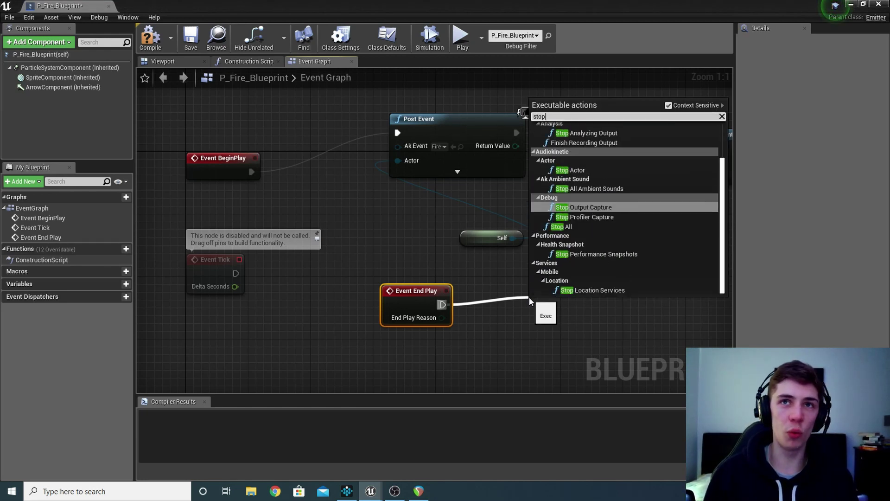
{"action": "key", "text": "Return"}
{"action": "right_click_drag", "start_coordinate": [529, 297], "coordinate": [521, 304]}
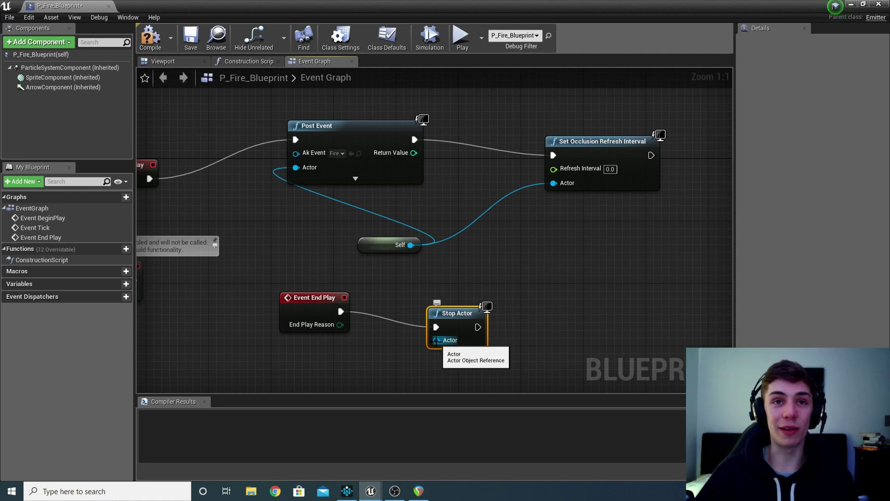
{"action": "left_click_drag", "start_coordinate": [437, 340], "coordinate": [411, 247]}
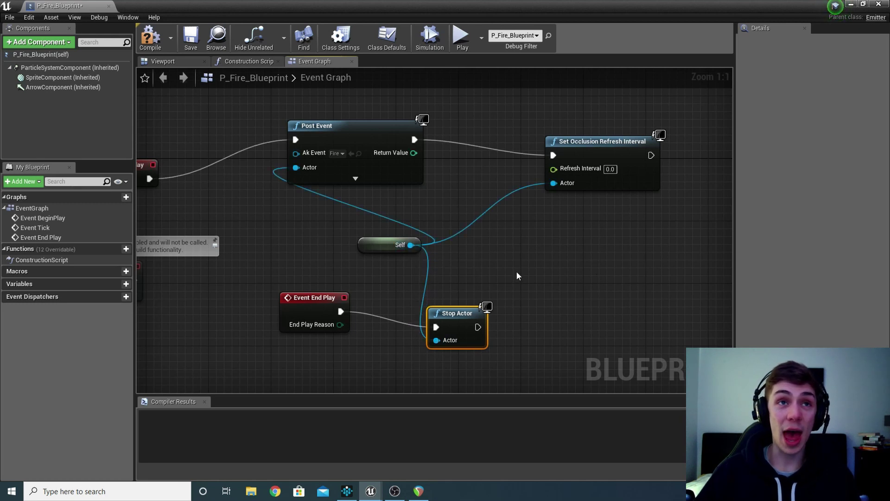
{"action": "scroll", "coordinate": [517, 275], "scroll_direction": "down", "scroll_amount": 1}
{"action": "right_click_drag", "start_coordinate": [518, 276], "coordinate": [567, 256]}
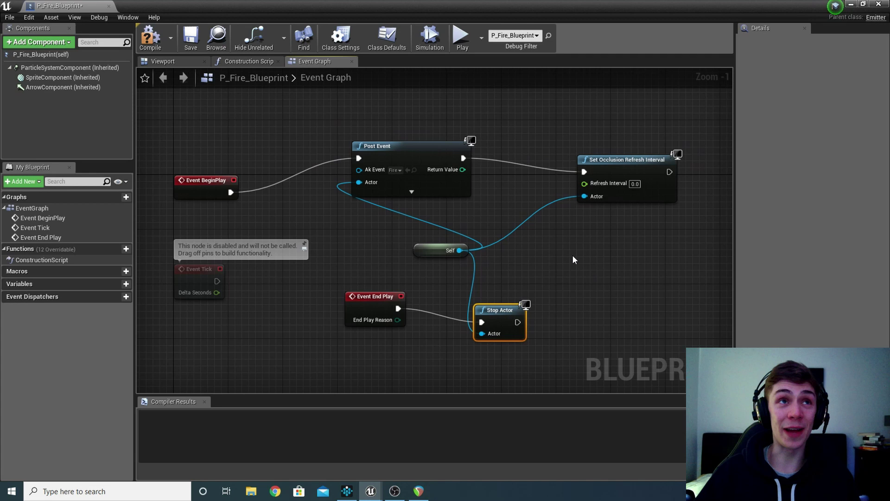
Compile the blueprint, stop the simulation and close the Blueprint editor
{"action": "left_click", "coordinate": [151, 38]}
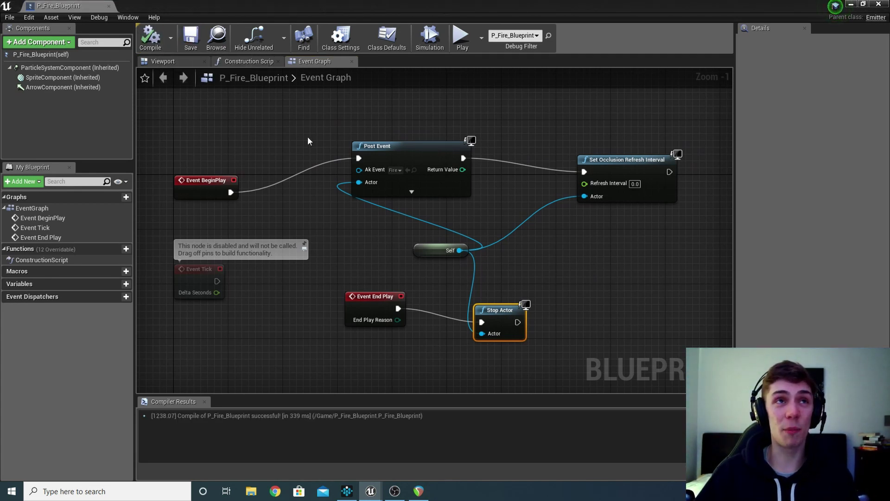
{"action": "left_click", "coordinate": [462, 41]}
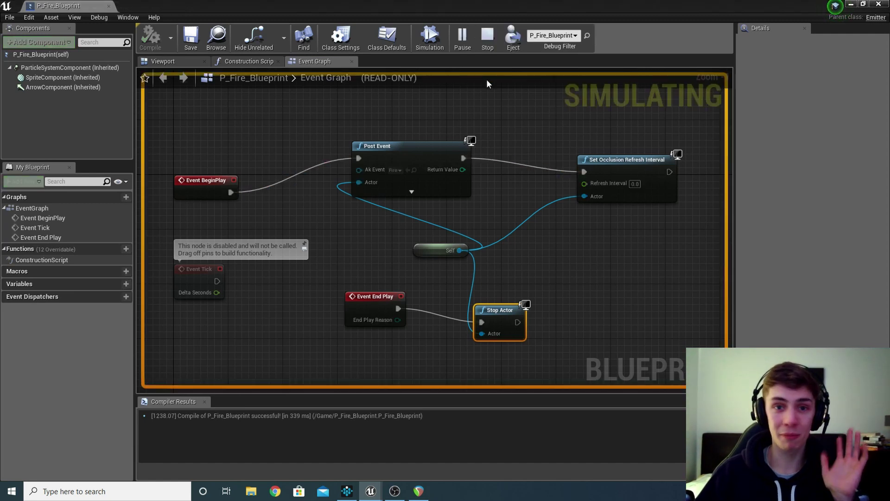
{"action": "left_click", "coordinate": [487, 37]}
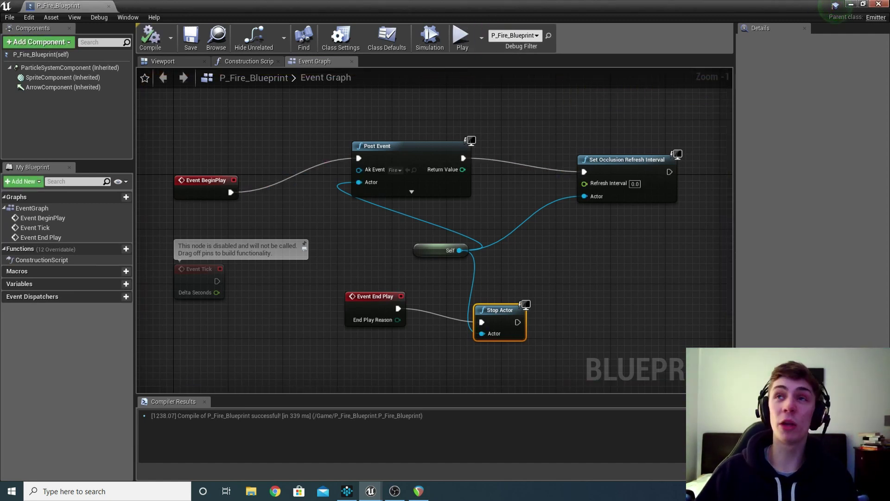
{"action": "left_click", "coordinate": [880, 4]}
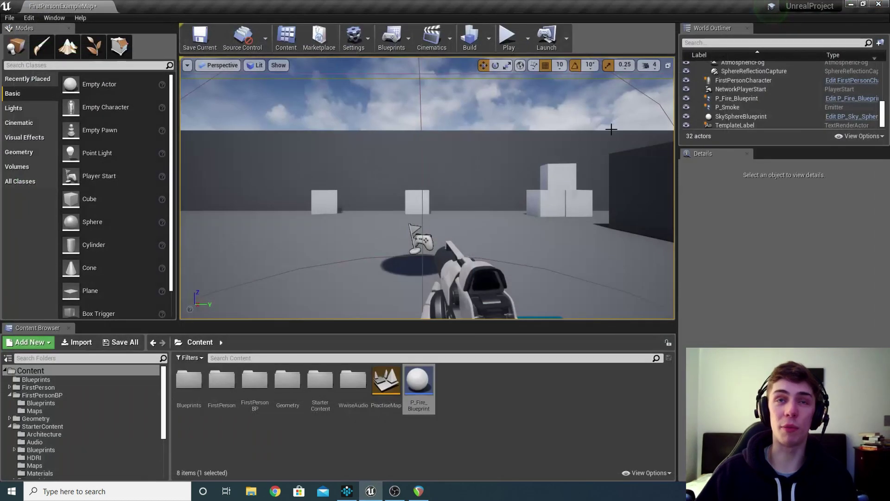
Play the level, back away from the fire to hear it fade, then return to Wwise
{"action": "left_click", "coordinate": [509, 39]}
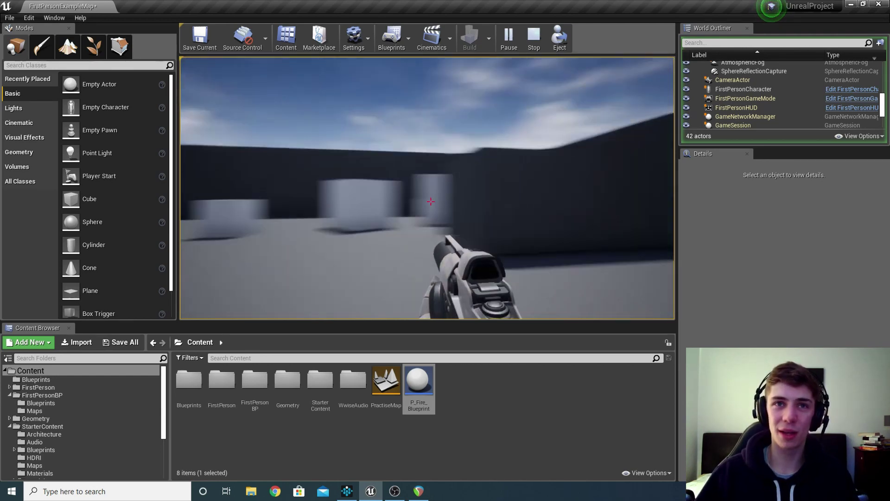
{"action": "left_click", "coordinate": [430, 201]}
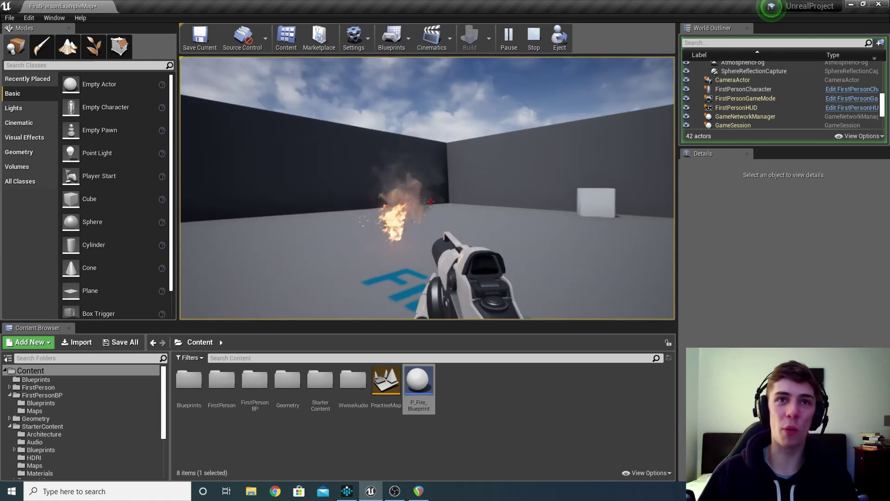
{"action": "key", "text": "s"}
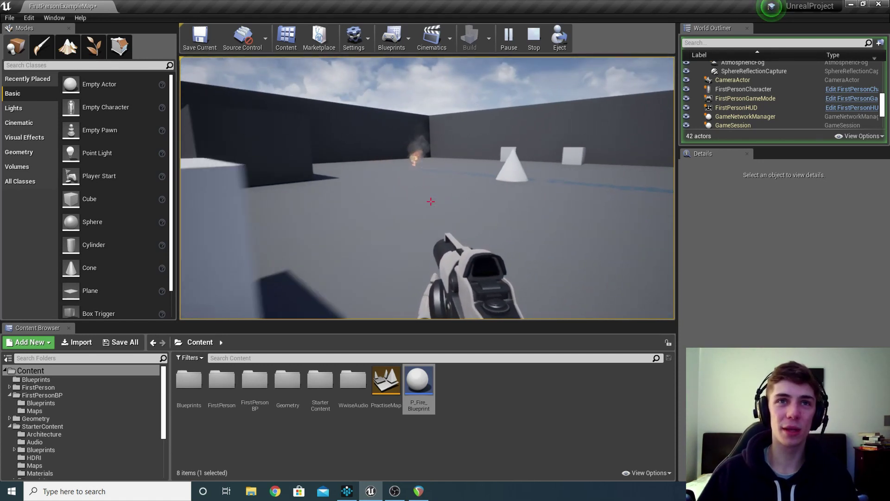
{"action": "key", "text": "s"}
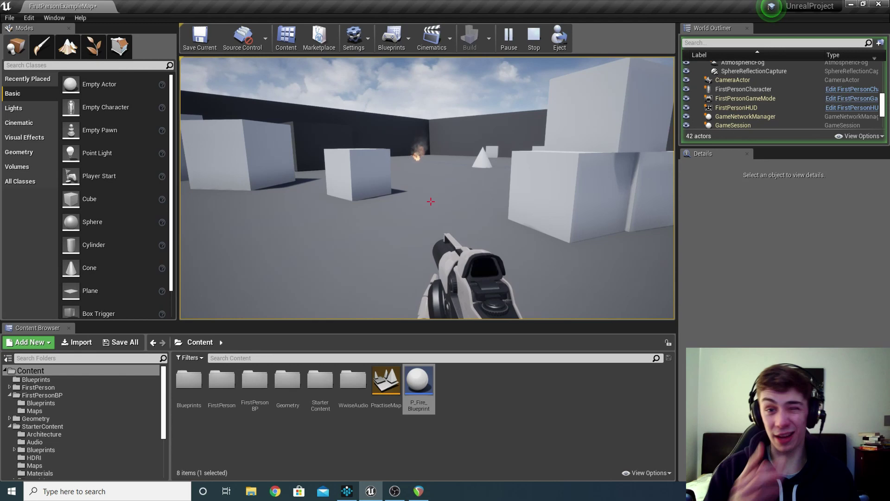
{"action": "key", "text": "Escape"}
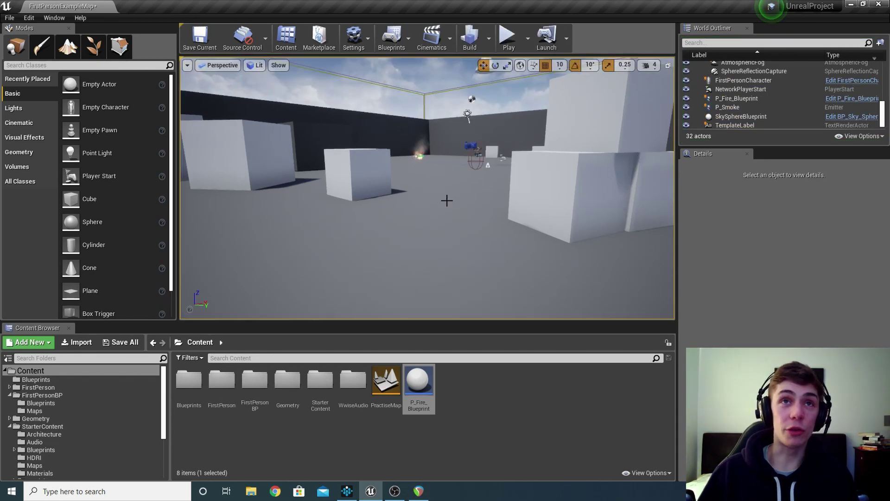
{"action": "left_click", "coordinate": [347, 491]}
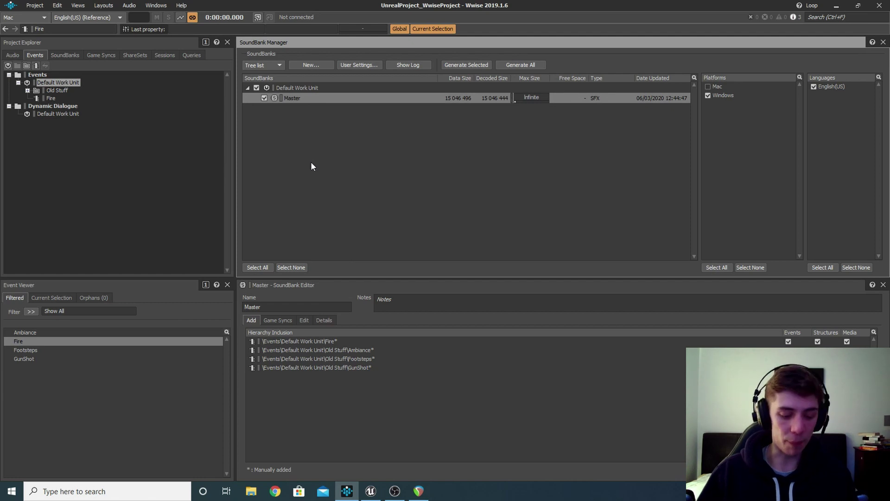
Open Fire2_SFX's Sound Property Editor from the Audio hierarchy in the Designer layout
{"action": "left_click", "coordinate": [191, 29]}
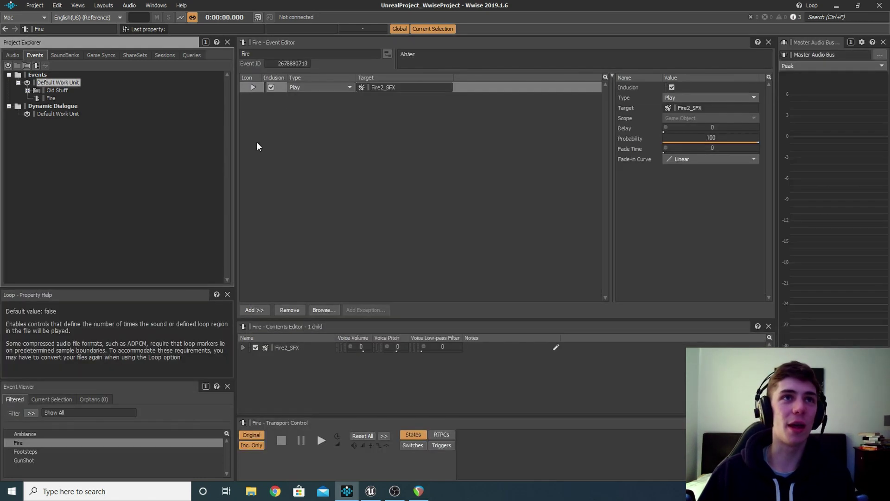
{"action": "left_click", "coordinate": [103, 5]}
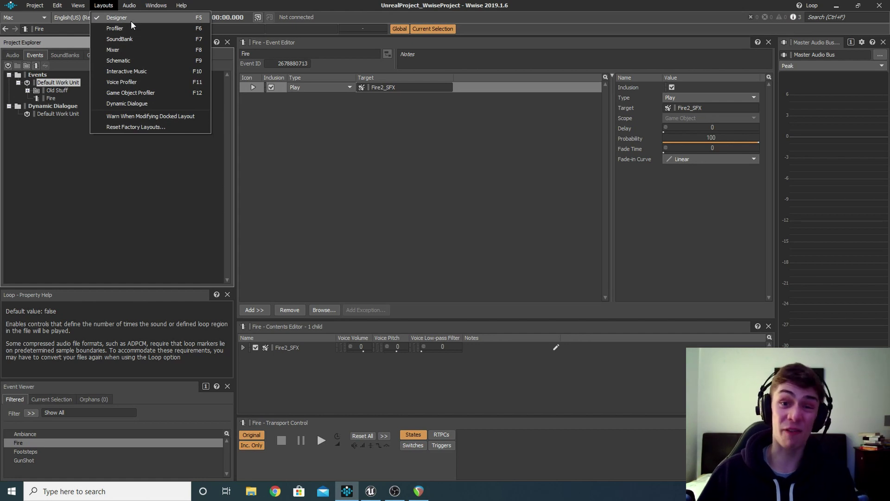
{"action": "left_click", "coordinate": [62, 144]}
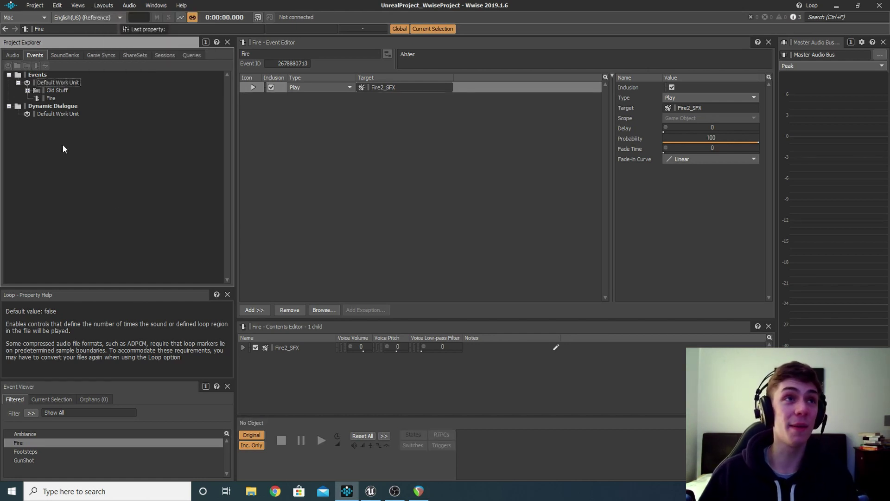
{"action": "left_click", "coordinate": [12, 56]}
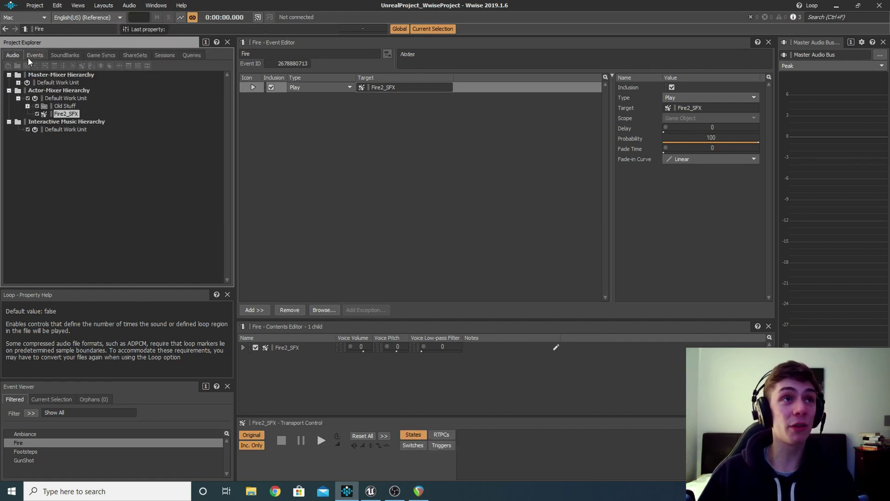
{"action": "left_click", "coordinate": [67, 115]}
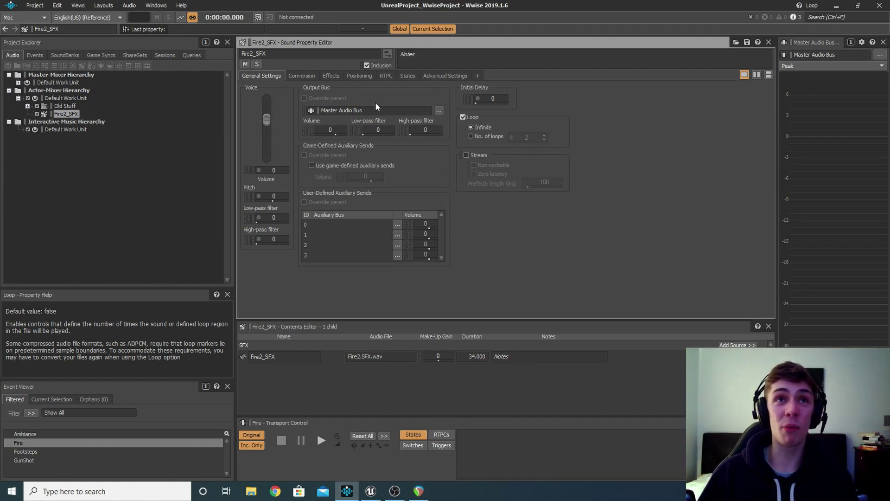
Set Fire2_SFX's 3D spatialization to Position + Orientation and assign a Default (Custom) attenuation
{"action": "left_click", "coordinate": [358, 76]}
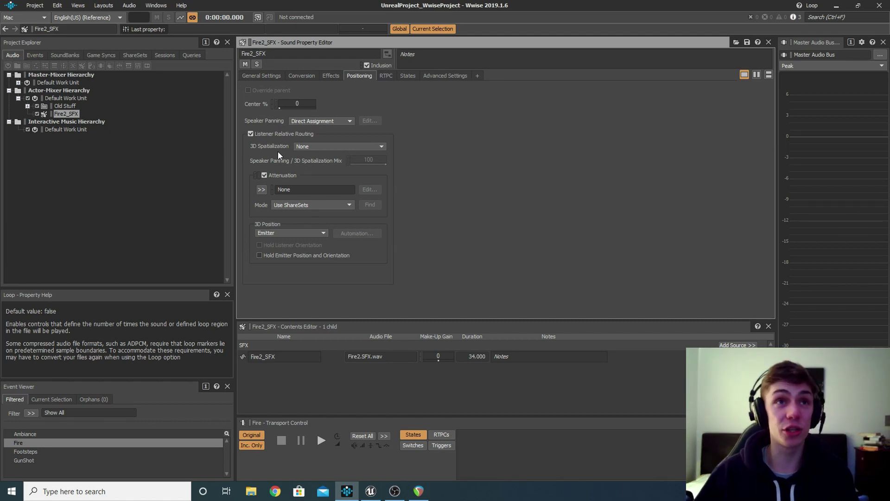
{"action": "left_click", "coordinate": [330, 146]}
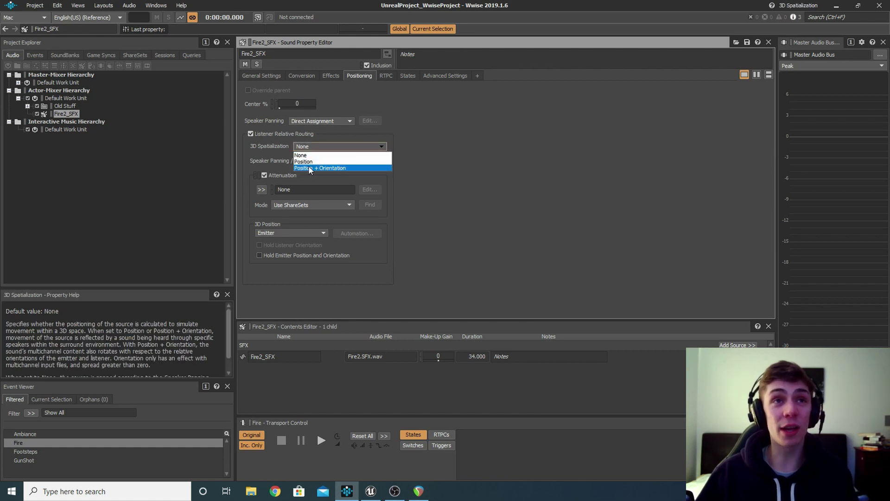
{"action": "left_click", "coordinate": [348, 168]}
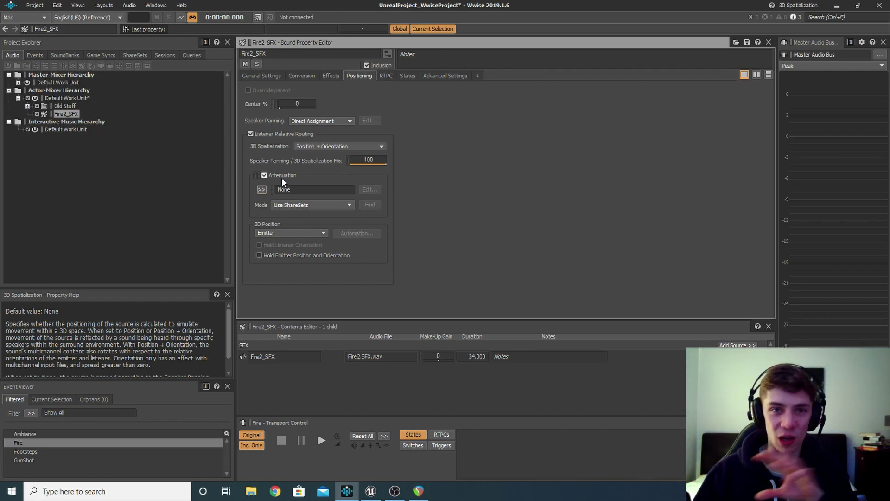
{"action": "left_click", "coordinate": [262, 189]}
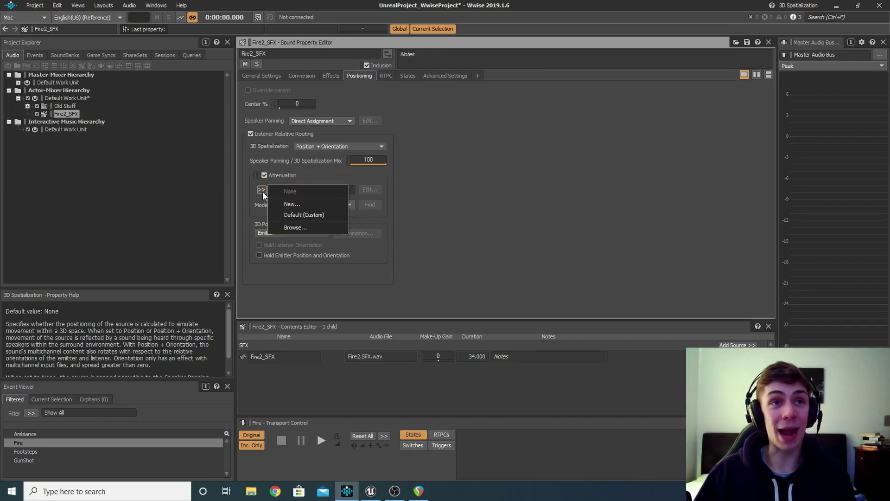
{"action": "left_click", "coordinate": [322, 215]}
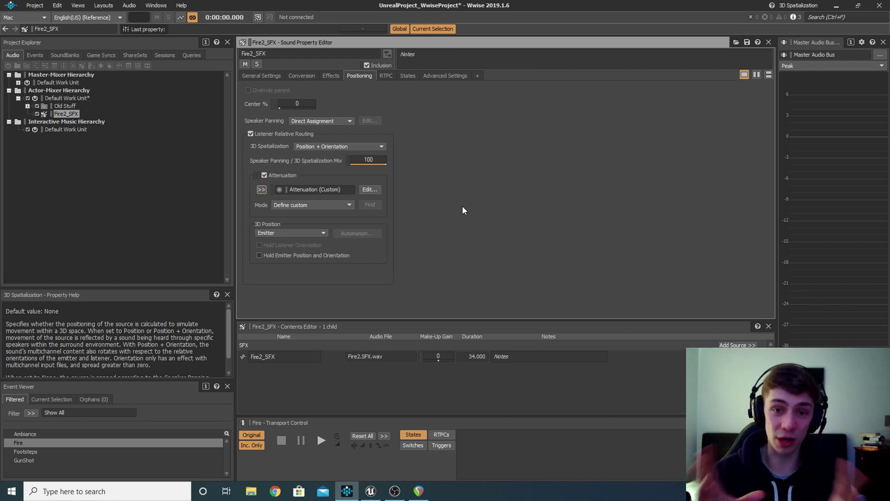
Edit Fire2_SFX's custom attenuation and set its max distance to 3000
{"action": "left_click", "coordinate": [377, 189]}
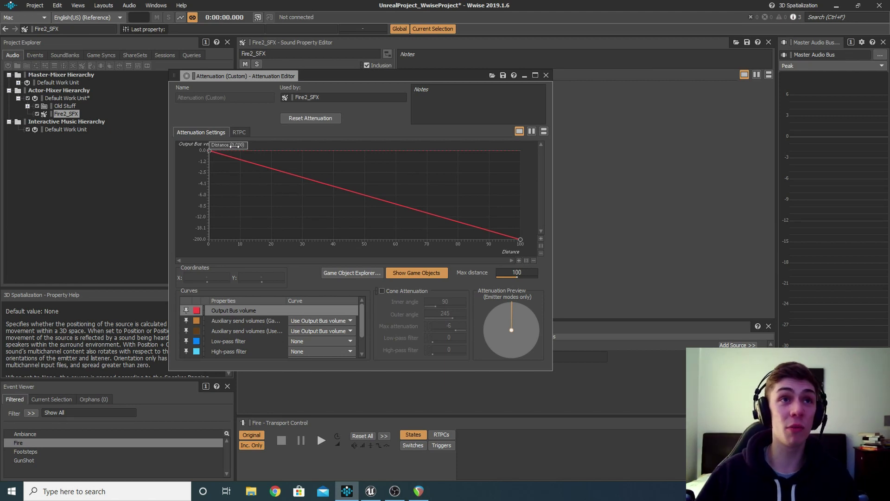
{"action": "left_click_drag", "start_coordinate": [235, 146], "coordinate": [576, 147]}
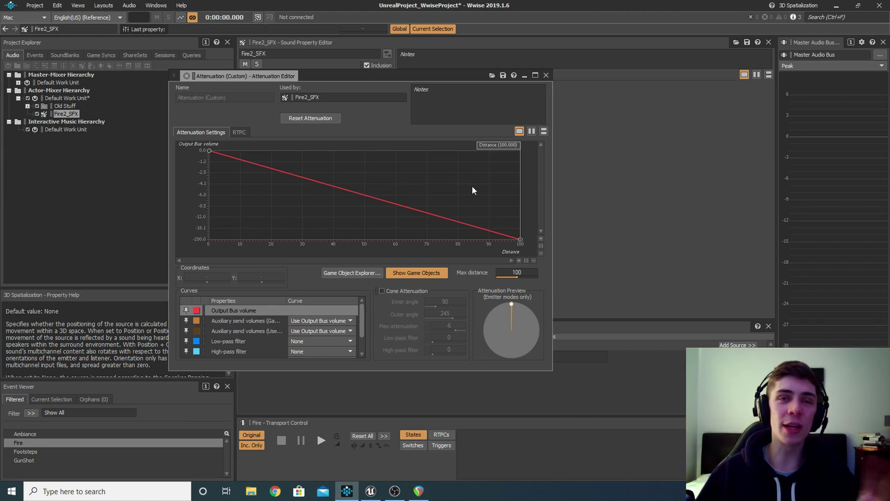
{"action": "left_click", "coordinate": [524, 272]}
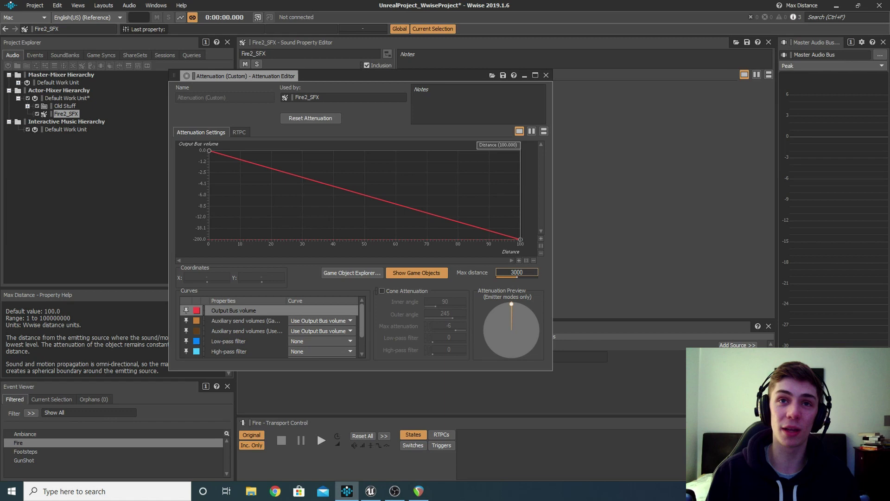
{"action": "key", "text": "Return"}
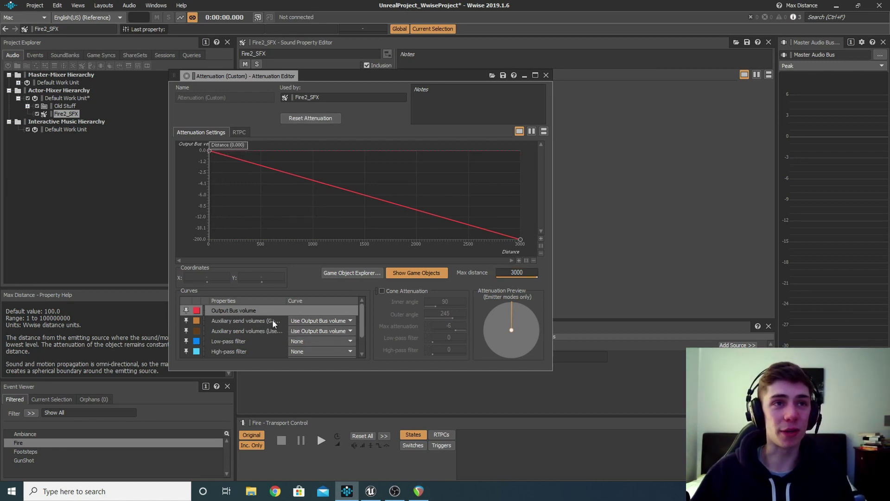
Set the attenuation's Spread curve to Custom in the Curves list
{"action": "scroll", "coordinate": [271, 316], "scroll_direction": "down", "scroll_amount": 1}
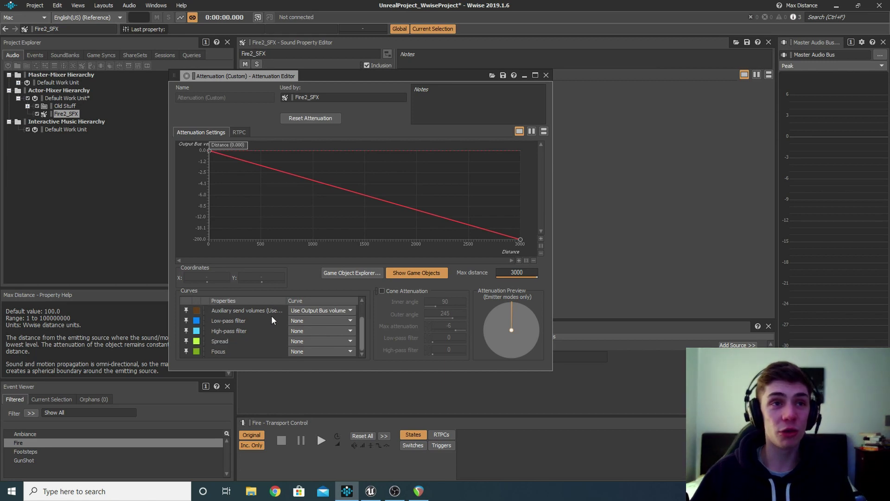
{"action": "left_click", "coordinate": [234, 341]}
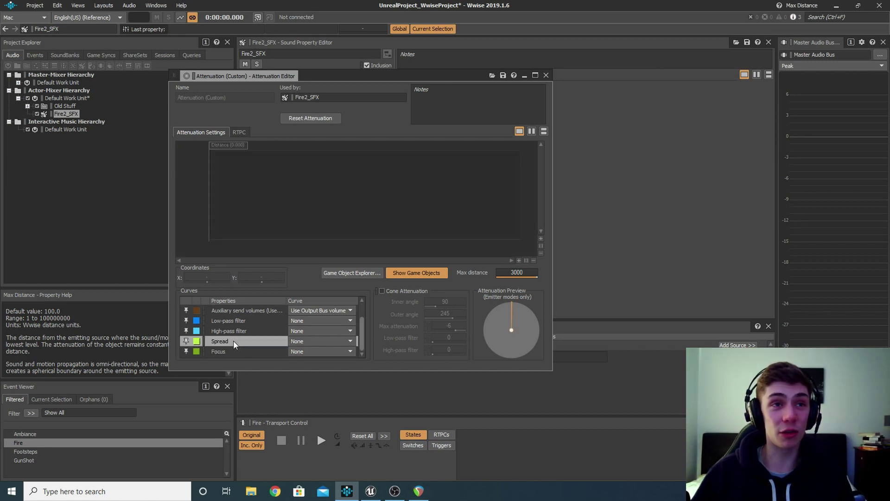
{"action": "left_click", "coordinate": [324, 341]}
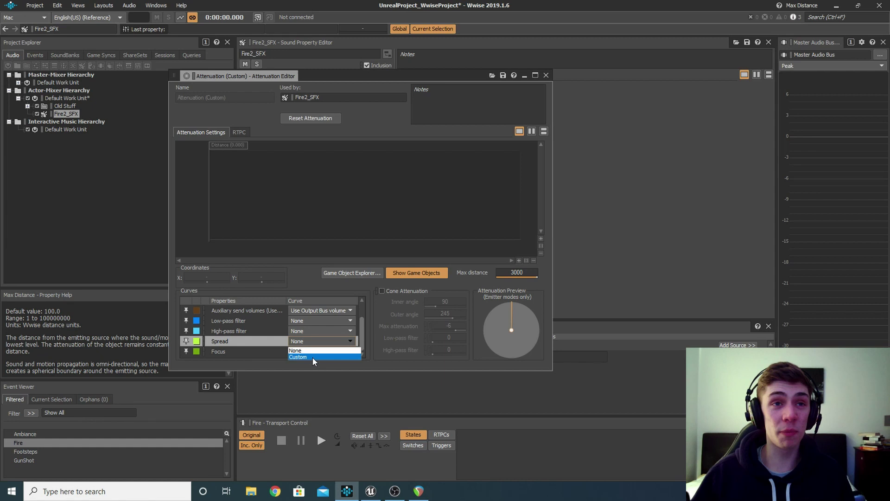
{"action": "left_click", "coordinate": [313, 356]}
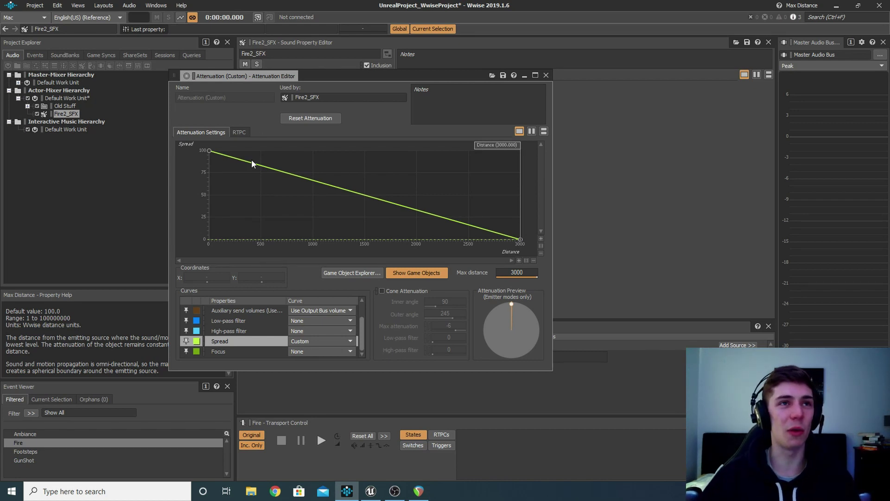
Add a Spread control point near the top of the curve at distance 100
{"action": "double_click", "coordinate": [224, 155]}
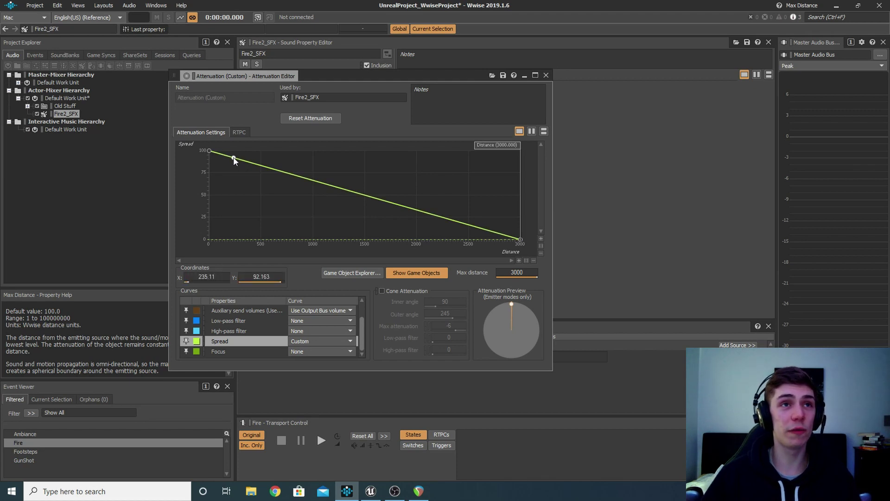
{"action": "left_click_drag", "start_coordinate": [224, 155], "coordinate": [221, 151]}
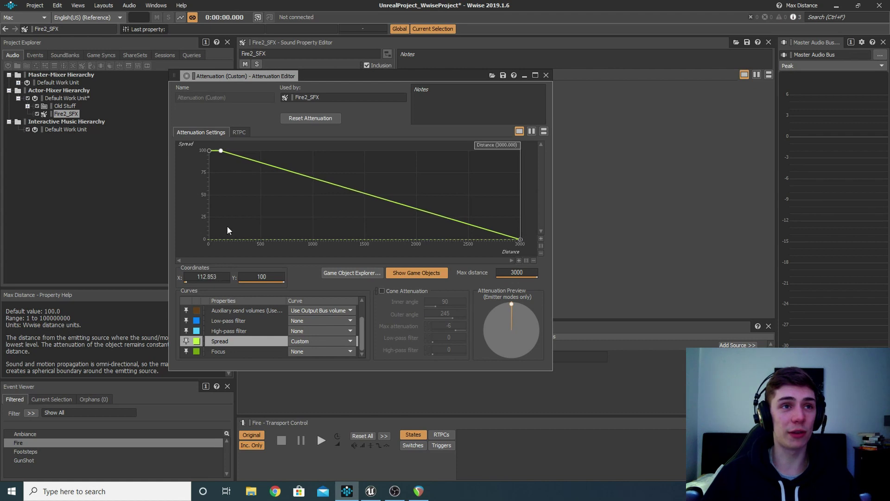
{"action": "left_click", "coordinate": [217, 274]}
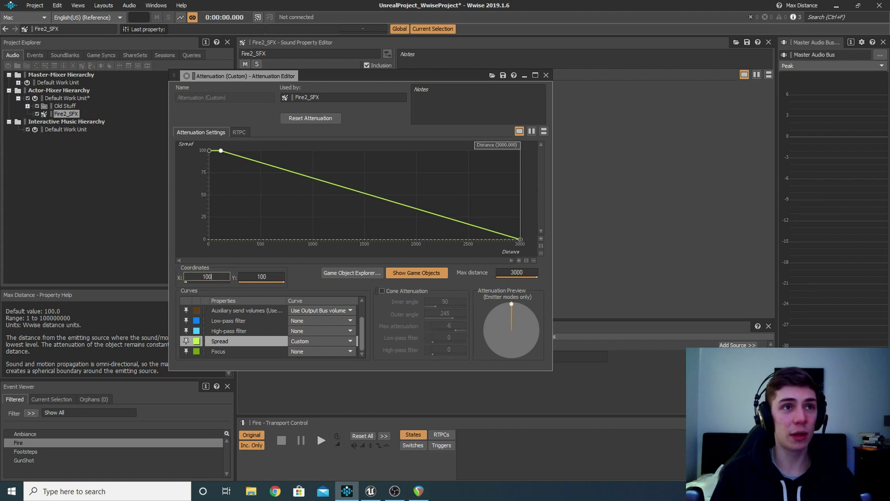
{"action": "type", "text": "100"}
{"action": "key", "text": "Return"}
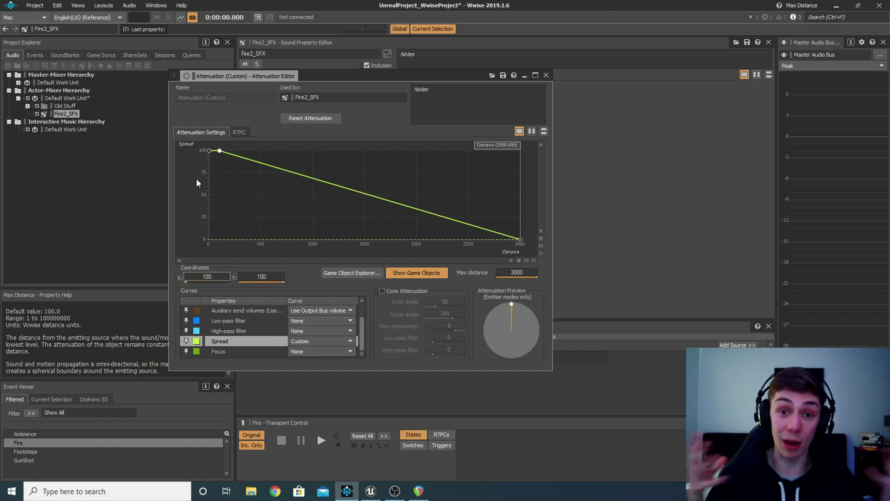
Add a point dropping Spread to 0 near 350 and make the segment Logarithmic (Base 1.41)
{"action": "left_click", "coordinate": [243, 157]}
{"action": "left_click_drag", "start_coordinate": [246, 159], "coordinate": [248, 242]}
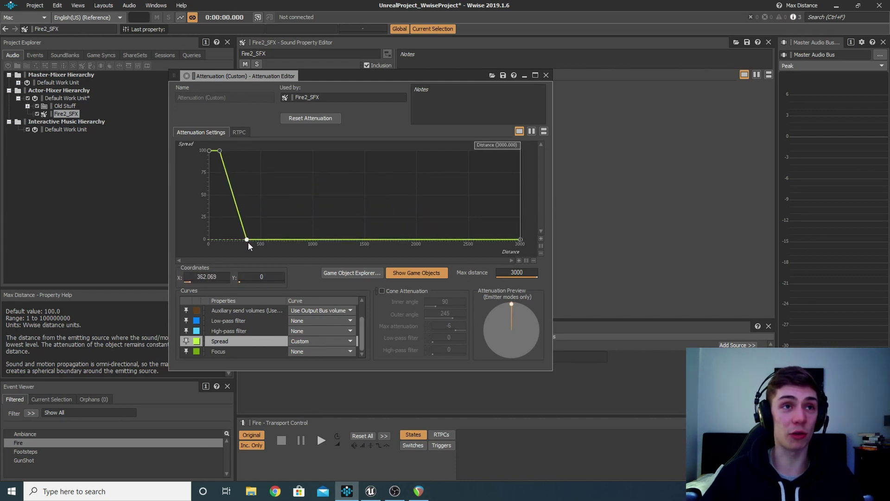
{"action": "left_click", "coordinate": [221, 275]}
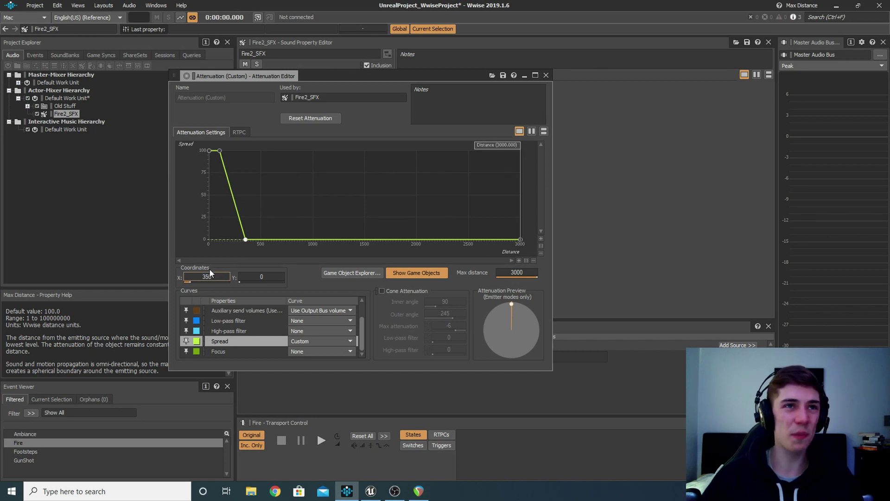
{"action": "right_click", "coordinate": [234, 201]}
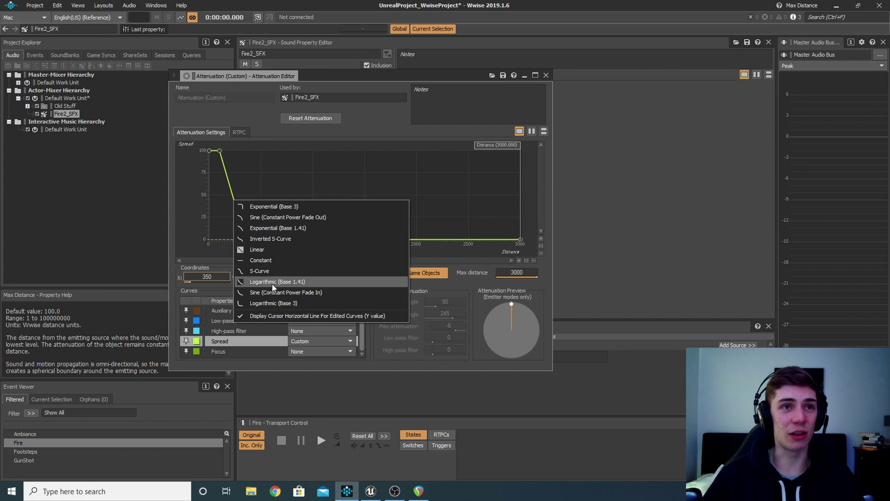
{"action": "left_click", "coordinate": [298, 282]}
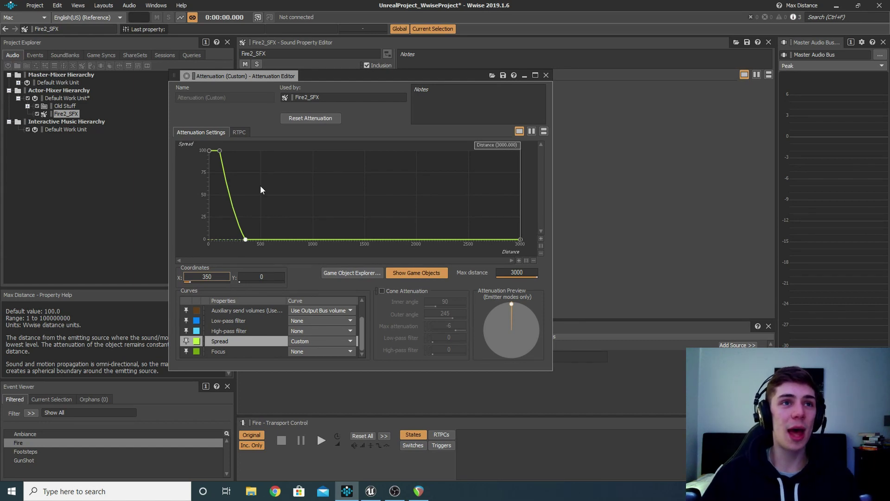
Close the Attenuation Editor and save the Wwise project from the Default Work Unit
{"action": "left_click", "coordinate": [546, 75]}
{"action": "left_click", "coordinate": [70, 98]}
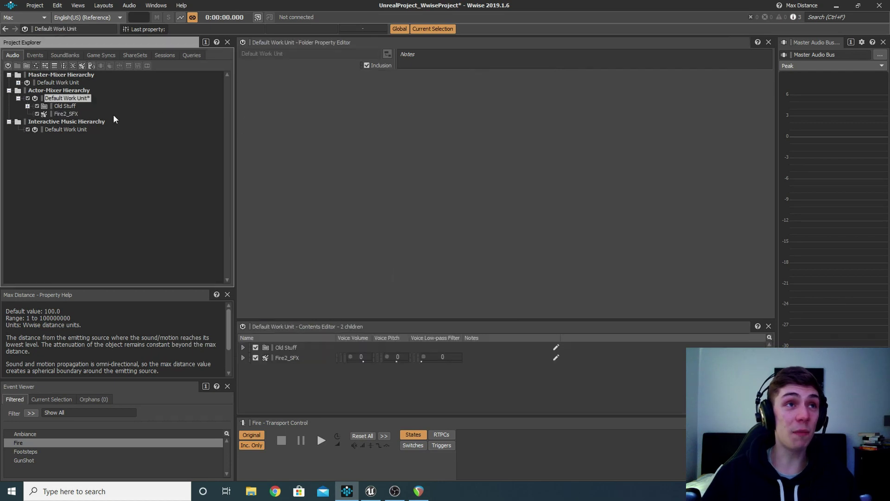
{"action": "key", "text": "ctrl+s"}
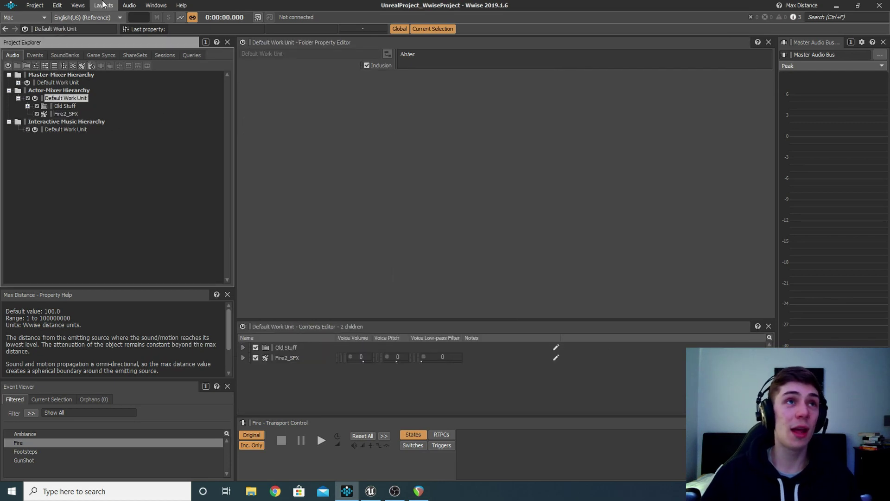
Switch to the SoundBank layout and generate all SoundBanks
{"action": "left_click", "coordinate": [108, 6]}
{"action": "left_click", "coordinate": [138, 39]}
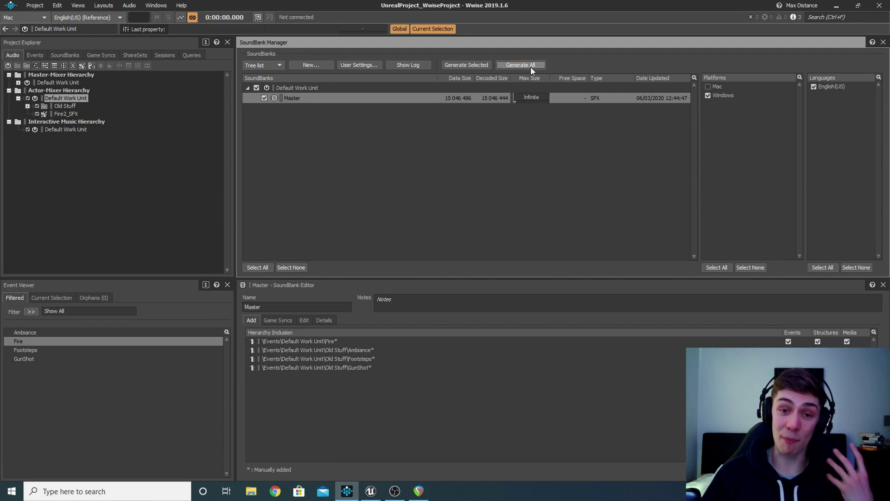
{"action": "left_click", "coordinate": [531, 66]}
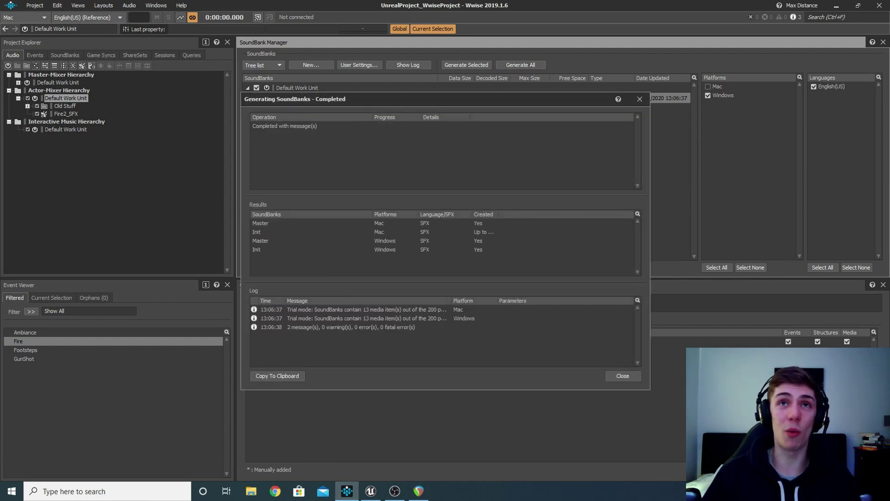
In Unreal, generate only the Master SoundBank for Windows from Build > Generate SoundBanks
{"action": "left_click", "coordinate": [376, 488]}
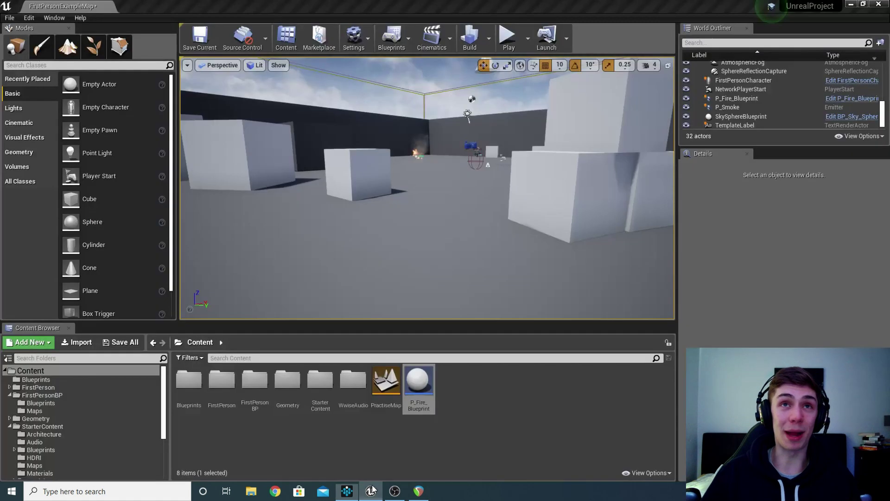
{"action": "left_click", "coordinate": [490, 36]}
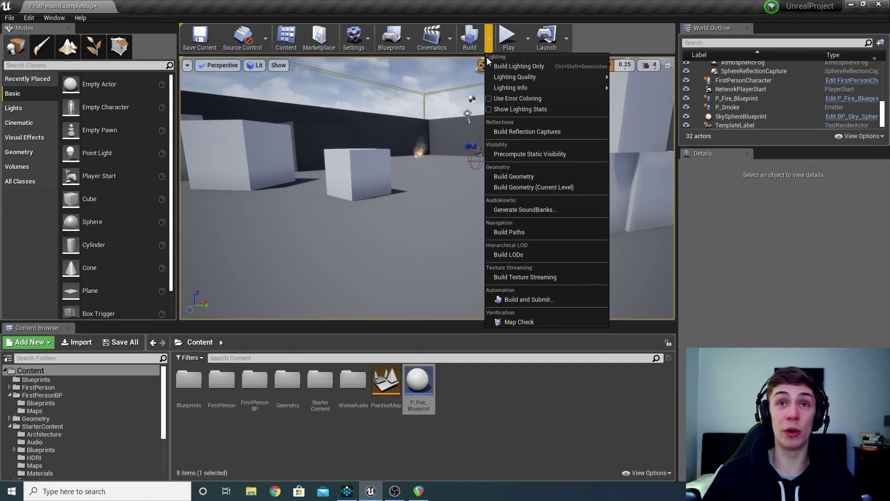
{"action": "left_click", "coordinate": [556, 211]}
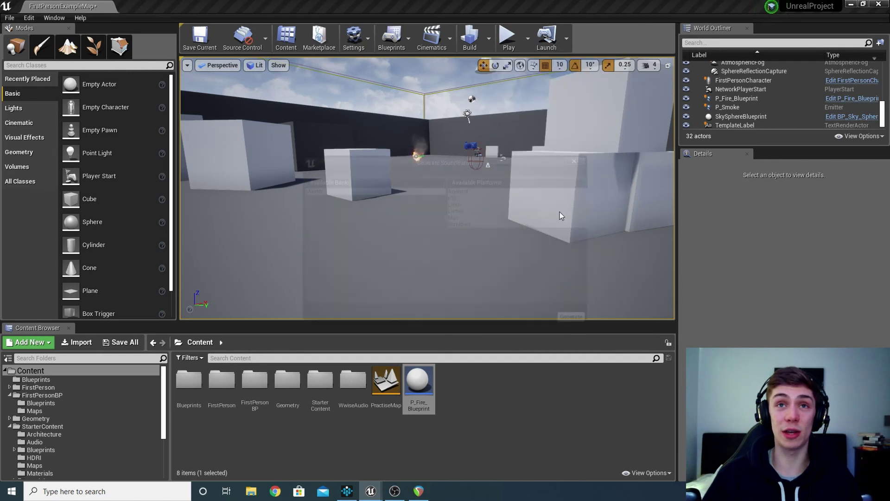
{"action": "left_click", "coordinate": [363, 190]}
{"action": "left_click", "coordinate": [482, 223]}
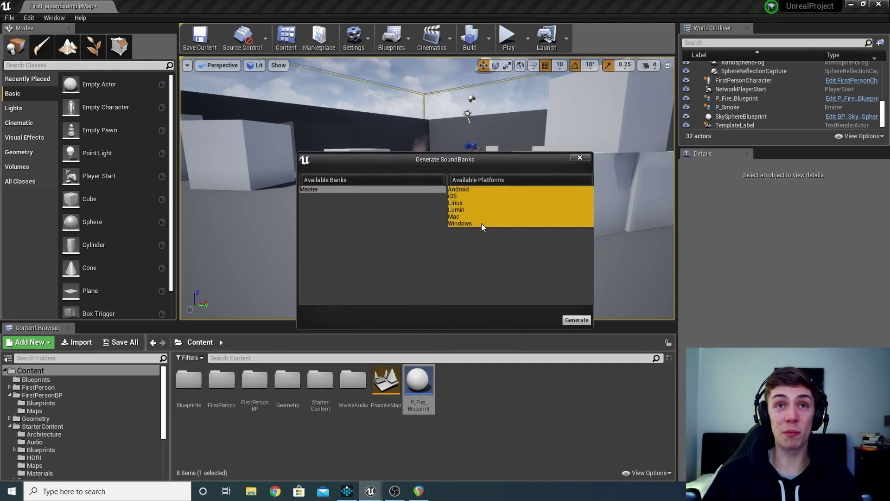
{"action": "left_click", "coordinate": [577, 319]}
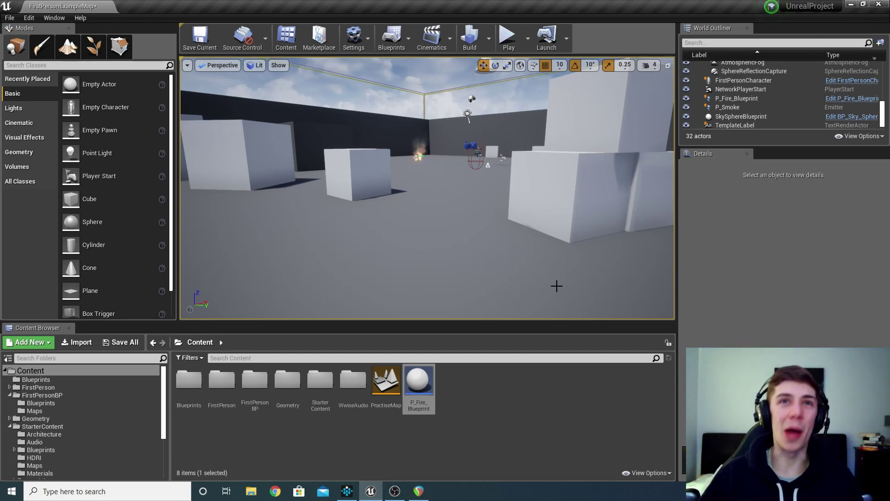
Play the level, shoot, walk up to the fire, then back away among the cubes
{"action": "left_click", "coordinate": [509, 43]}
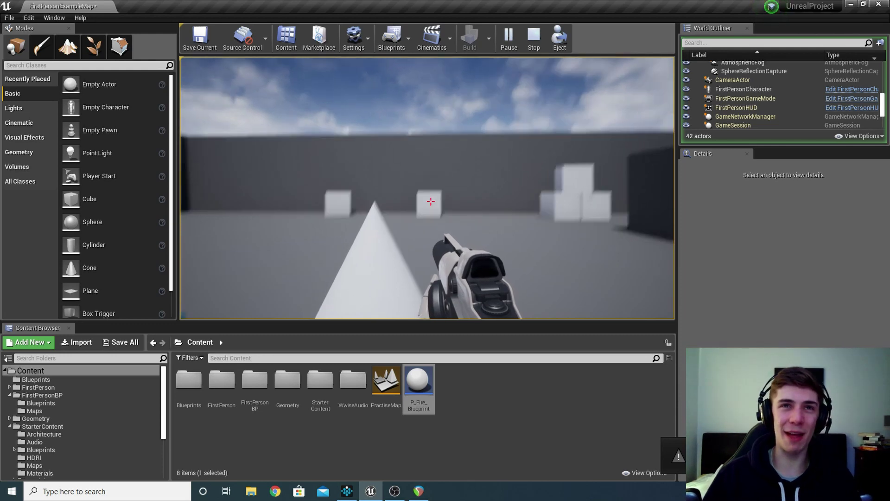
{"action": "left_click", "coordinate": [430, 201]}
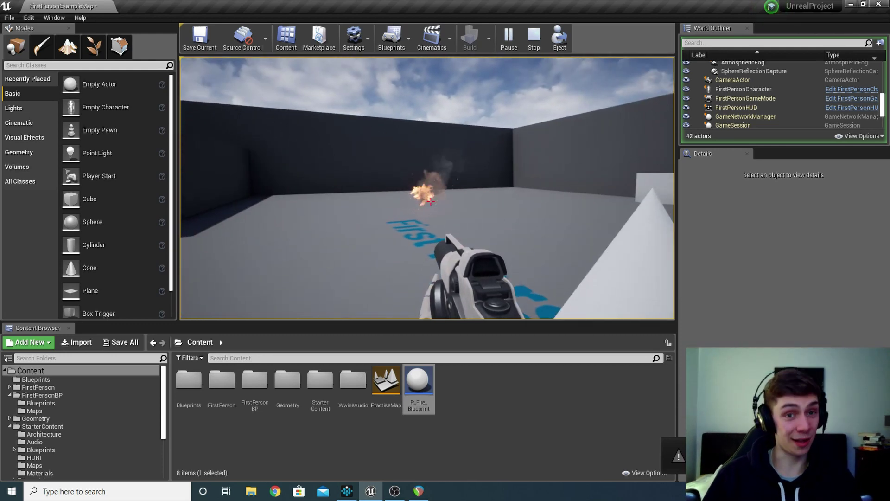
{"action": "key", "text": "w"}
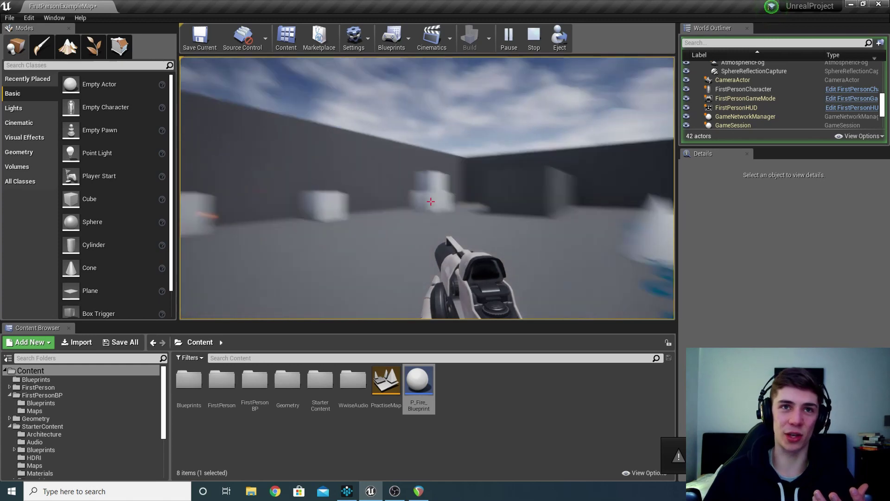
{"action": "left_click", "coordinate": [431, 201]}
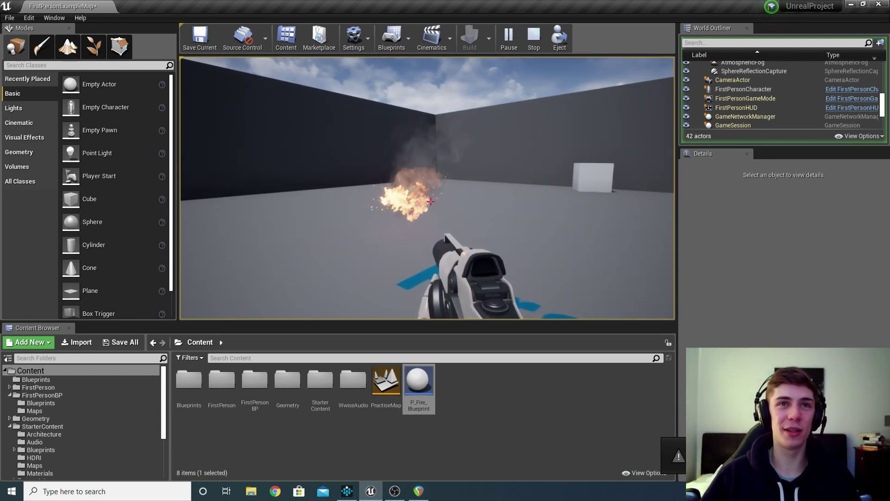
{"action": "key", "text": "s"}
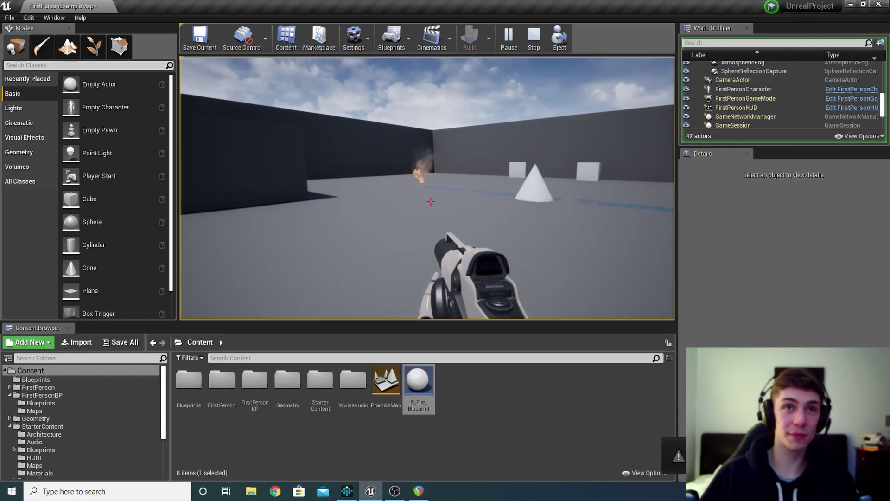
{"action": "key", "text": "s"}
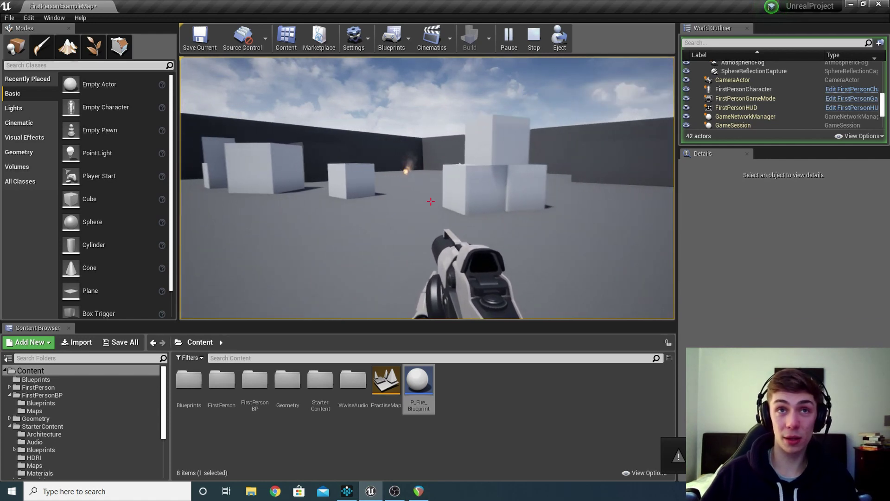
{"action": "key", "text": "s"}
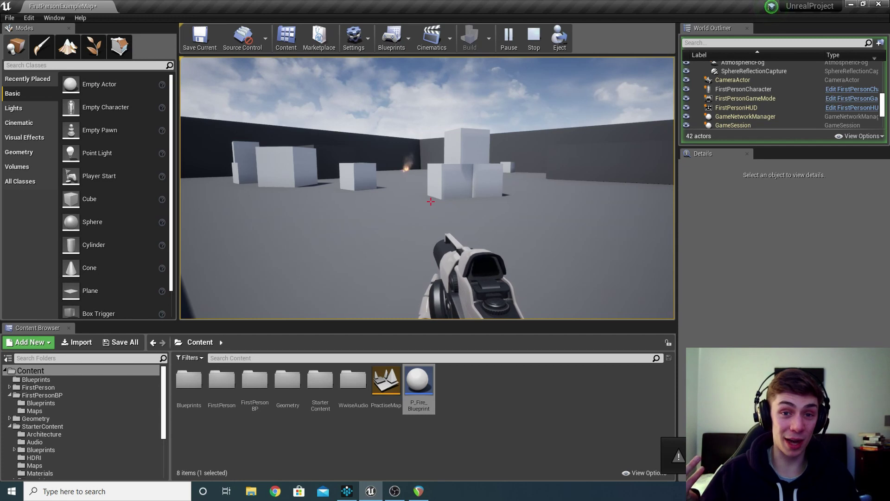
Walk around the arena and repeatedly through the fire, then exit play mode
{"action": "key", "text": "w"}
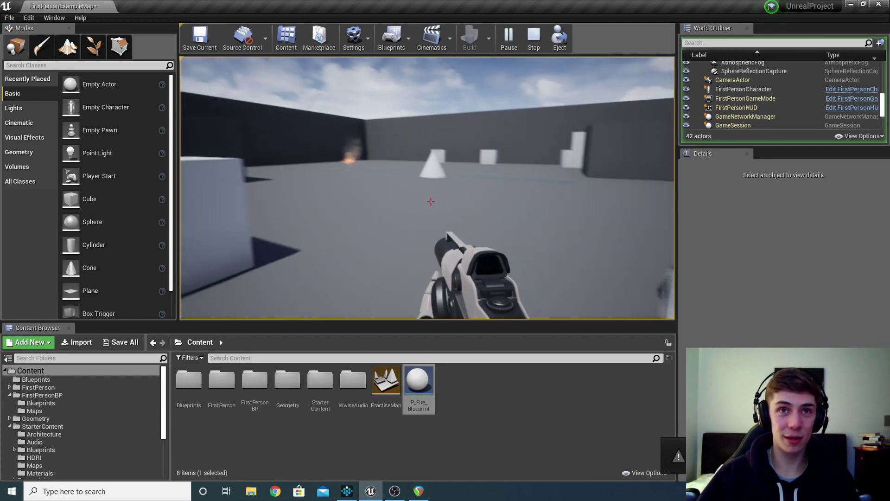
{"action": "key", "text": "w"}
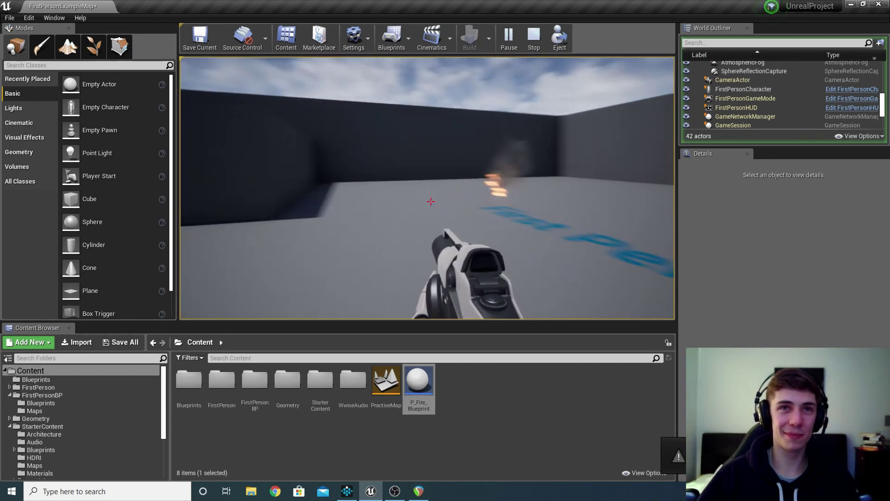
{"action": "key", "text": "w"}
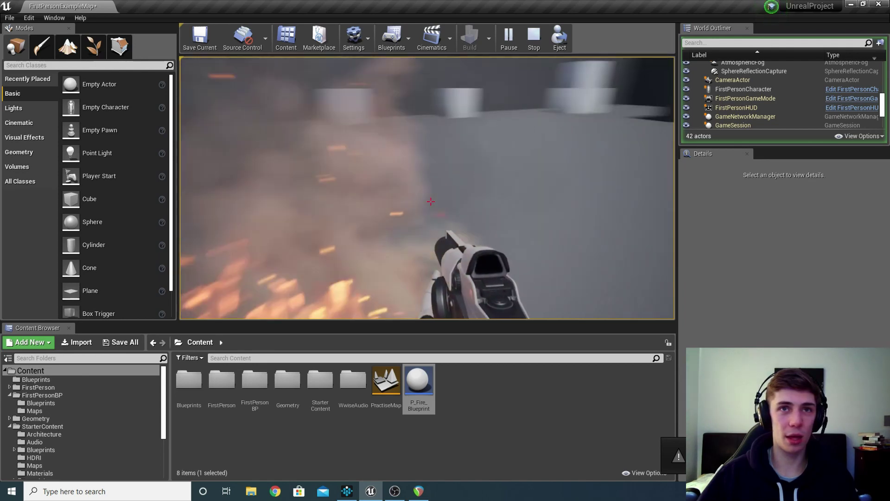
{"action": "key", "text": "w"}
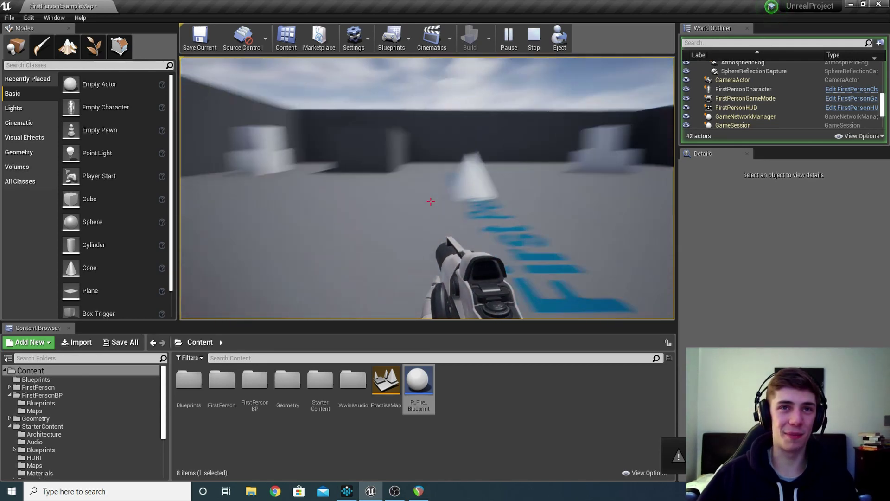
{"action": "key", "text": "w"}
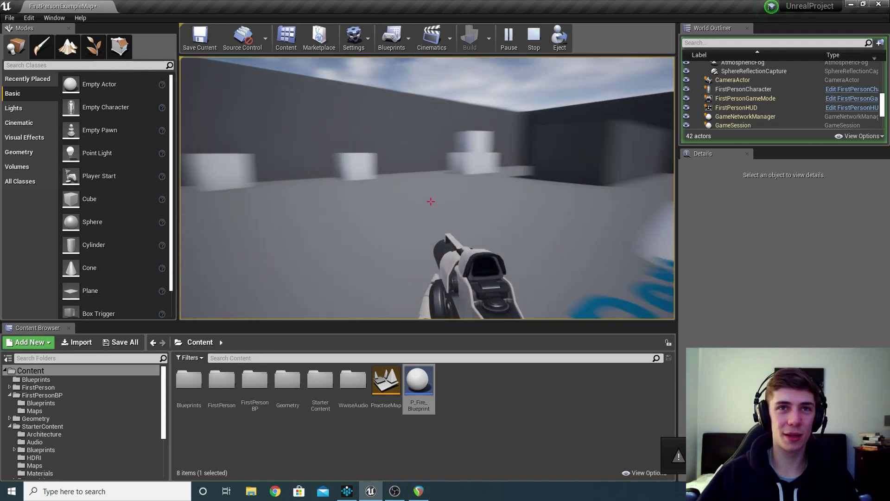
{"action": "key", "text": "w"}
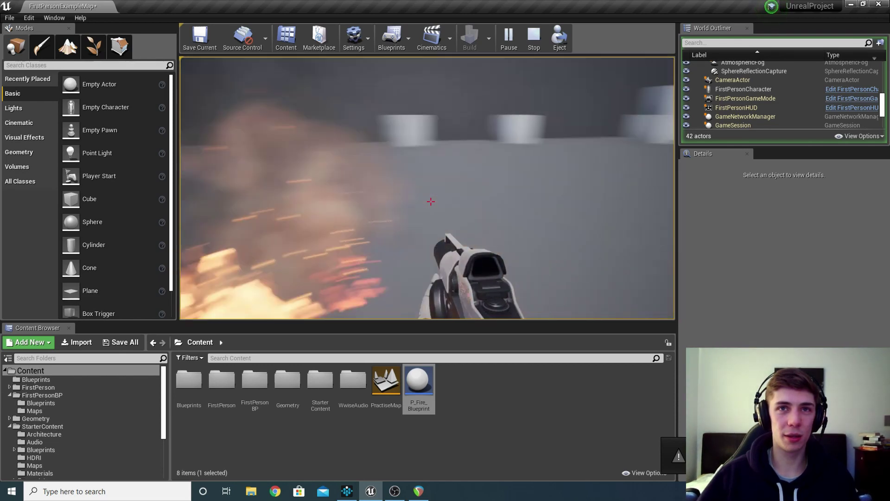
{"action": "key", "text": "w"}
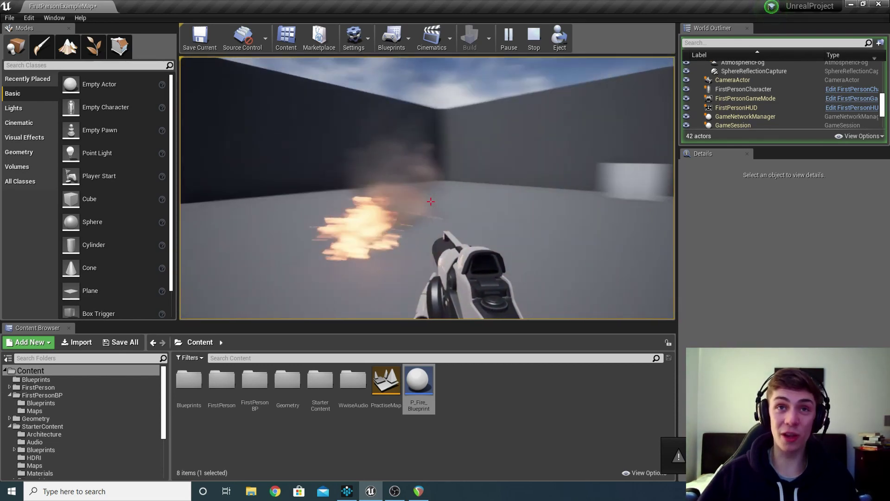
{"action": "key", "text": "Escape"}
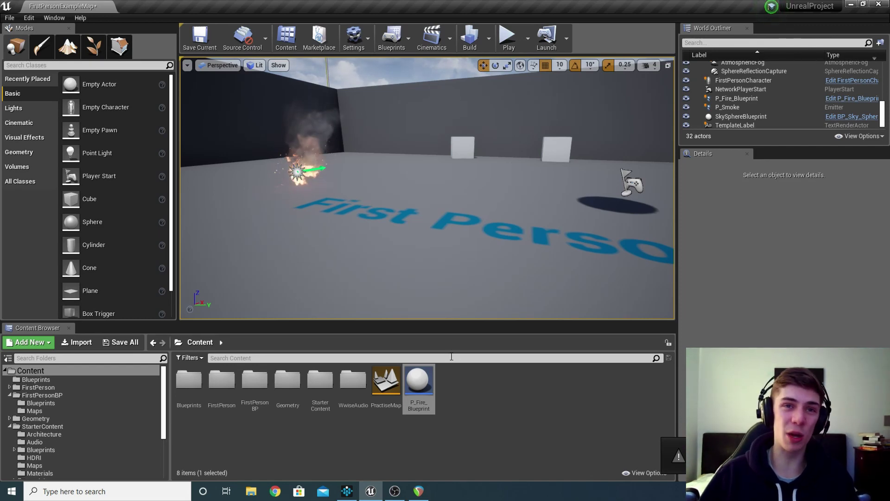
{"action": "double_click", "coordinate": [419, 389]}
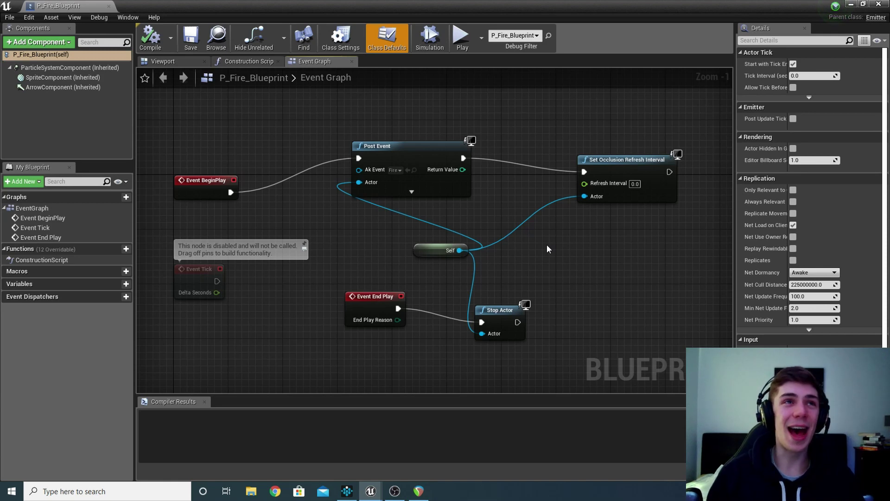
{"action": "left_click", "coordinate": [879, 4]}
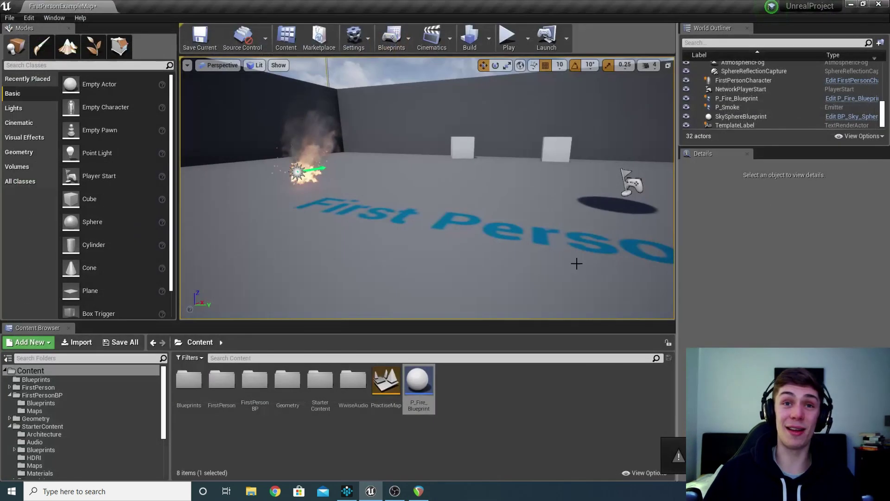